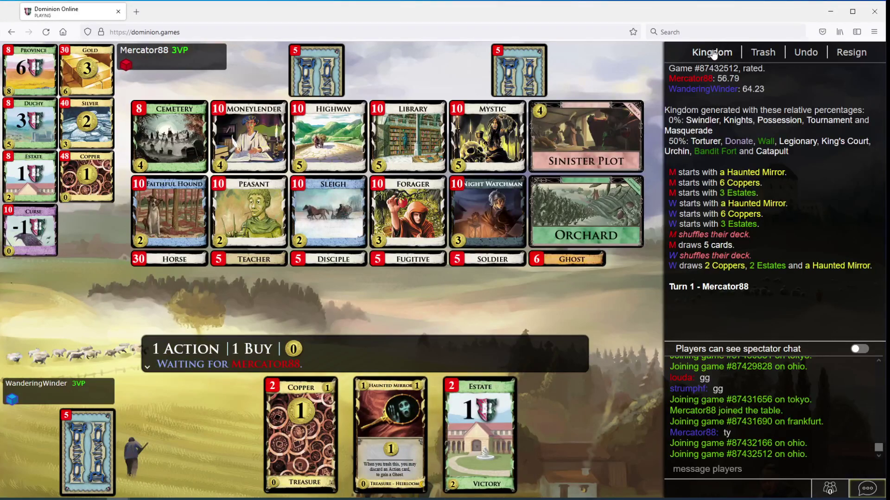
# Check the supply, play treasures, buy a Peasant, then buy Sinister Plot.
pyautogui.click(712, 52)
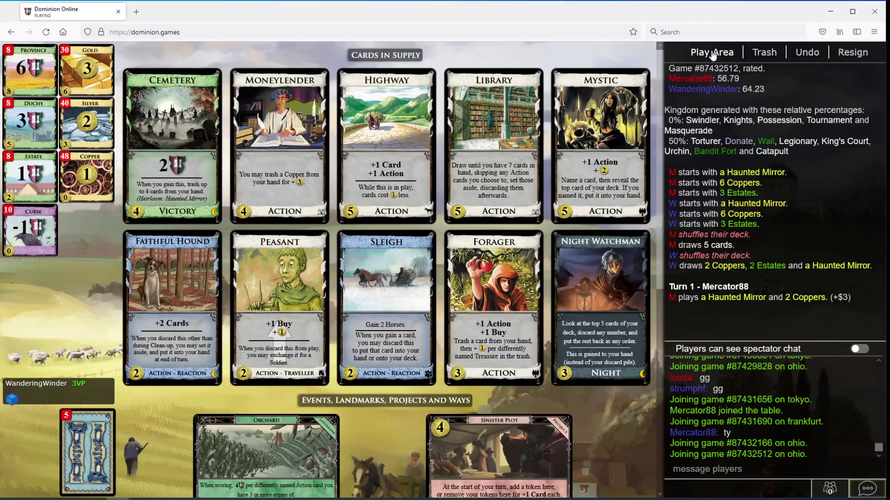
pyautogui.click(712, 53)
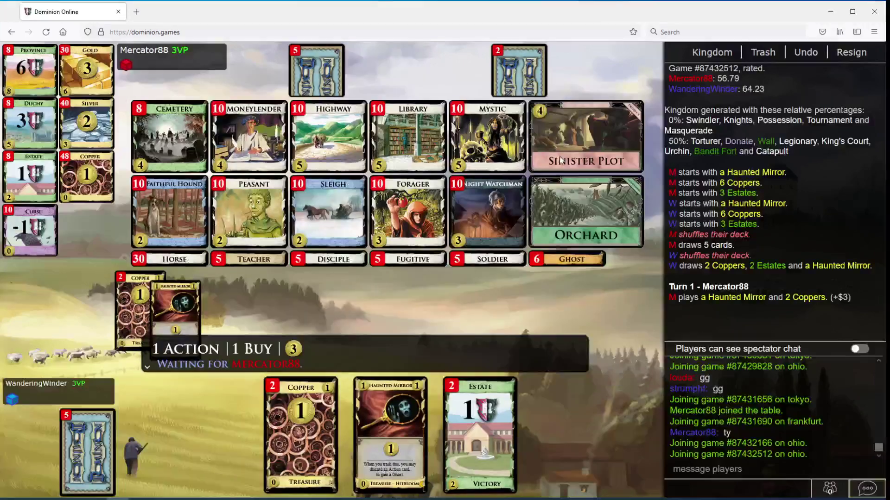
pyautogui.click(300, 432)
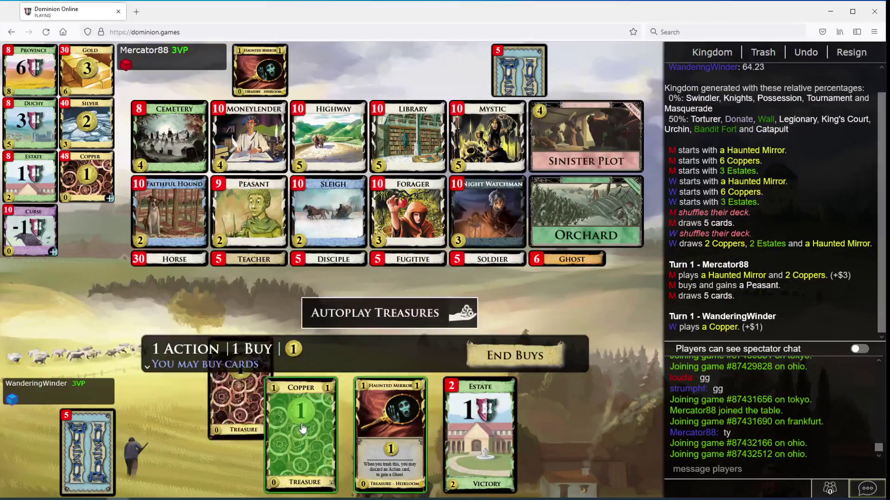
pyautogui.click(253, 212)
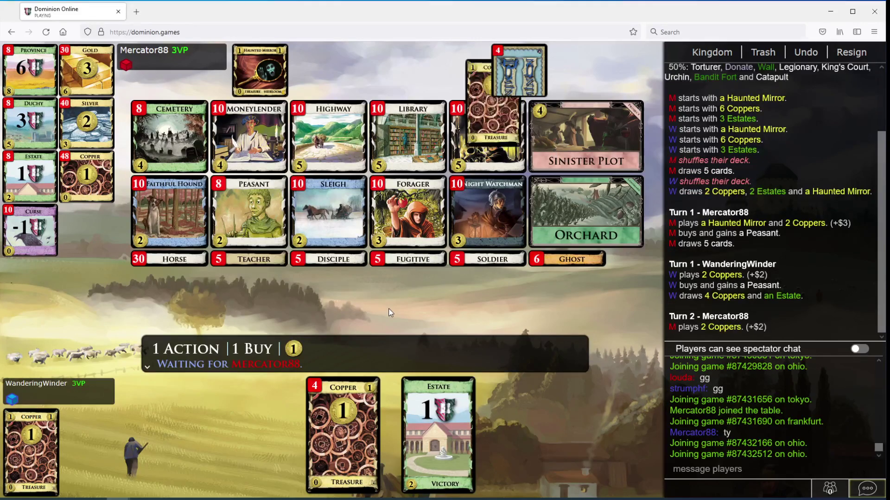
pyautogui.click(587, 136)
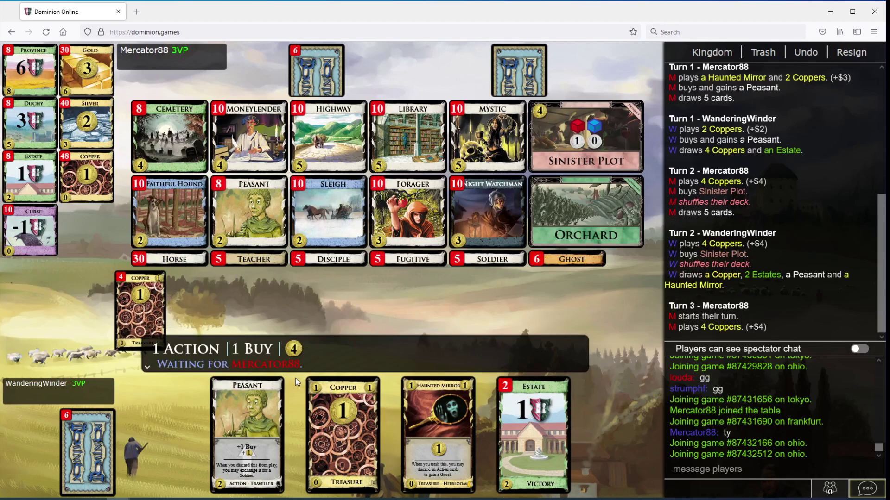
# Play Peasant for +1 Buy and all treasures, then buy a Night Watchman.
pyautogui.click(271, 421)
pyautogui.click(389, 308)
pyautogui.click(490, 209)
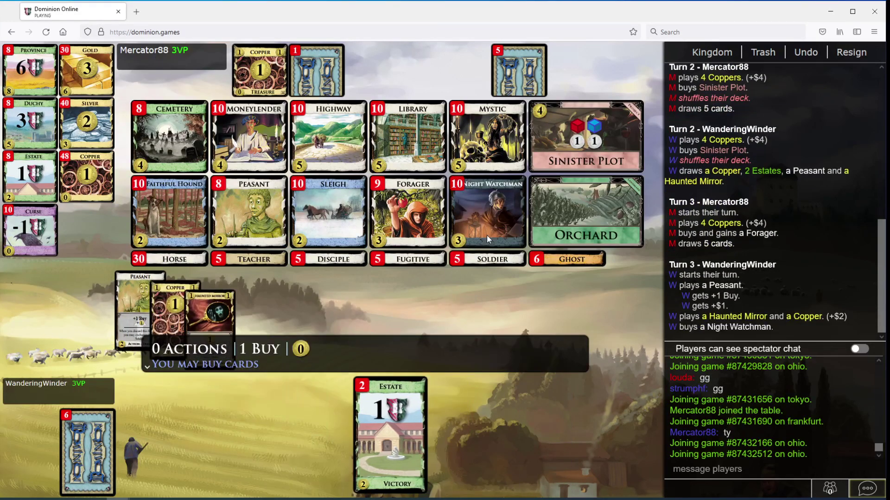
pyautogui.click(514, 355)
# Discard Night Watchman's four Coppers and Estate, then exchange Peasant for Soldier.
pyautogui.click(342, 432)
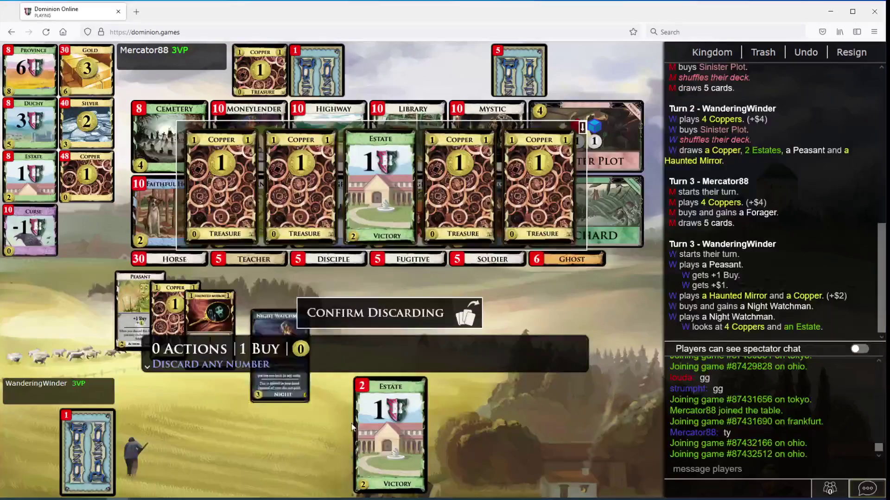
pyautogui.click(299, 187)
pyautogui.click(221, 188)
pyautogui.click(380, 188)
pyautogui.click(459, 188)
pyautogui.click(538, 188)
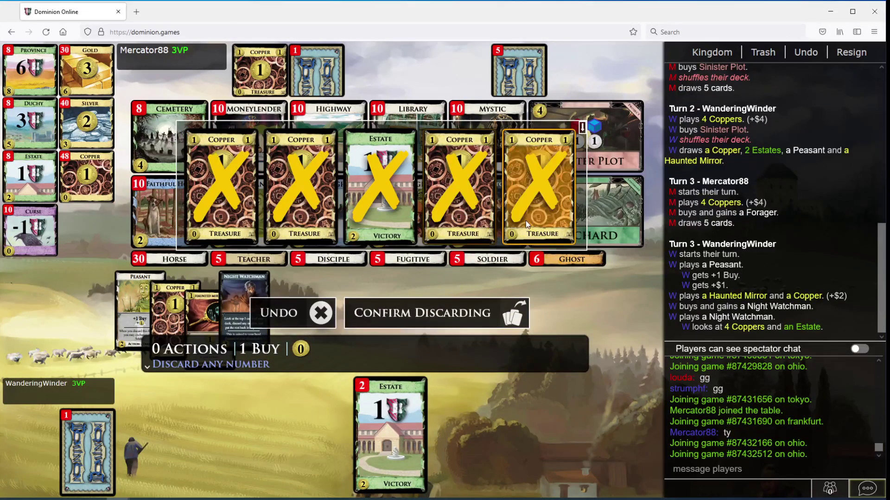
pyautogui.click(431, 313)
pyautogui.click(447, 324)
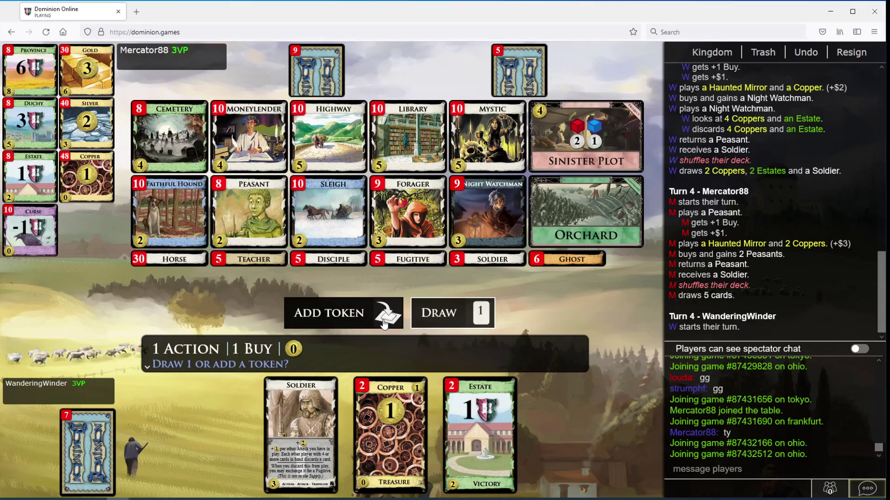
# Add a Sinister Plot token, play Soldier, buy a Moneylender, and swap Soldier for Fugitive.
pyautogui.click(387, 316)
pyautogui.click(301, 435)
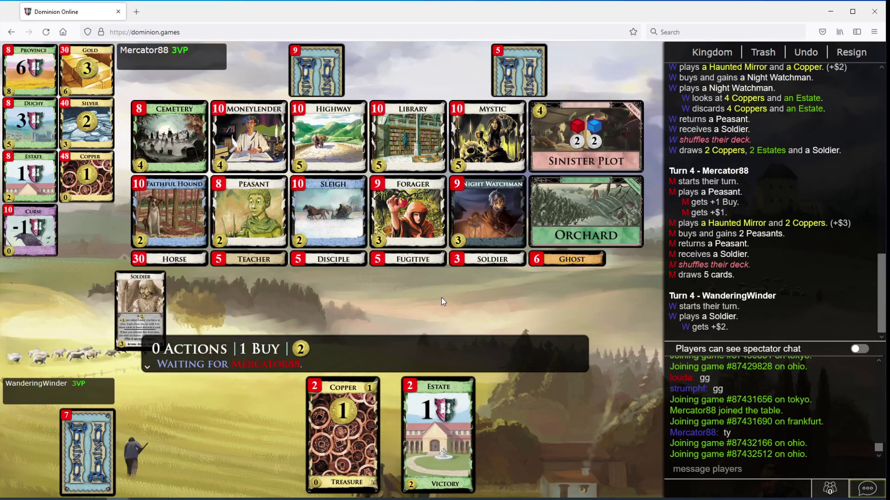
pyautogui.click(442, 311)
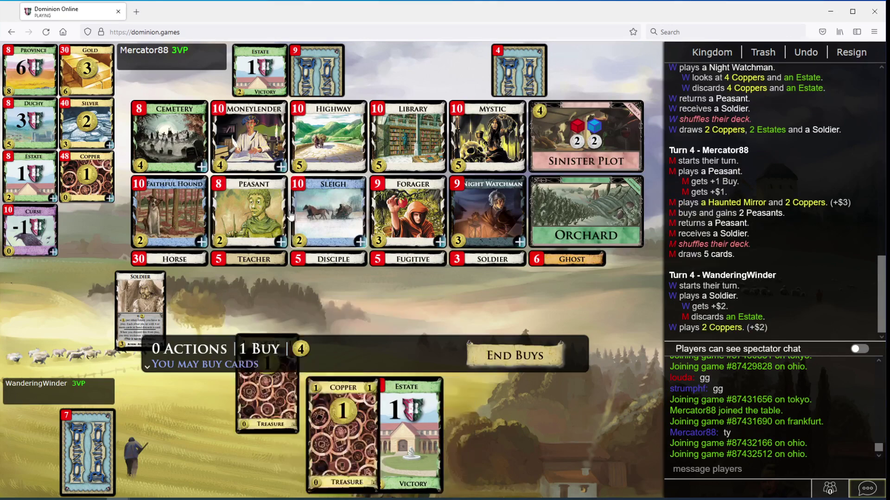
pyautogui.click(257, 150)
pyautogui.click(447, 325)
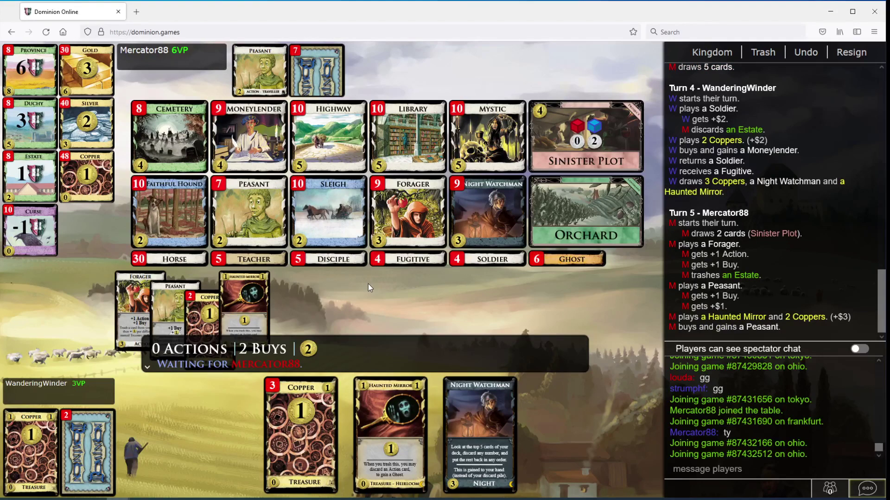
# Add another Sinister Plot token, buy a Forager, and discard two Coppers and an Estate via Night Watchman.
pyautogui.click(348, 314)
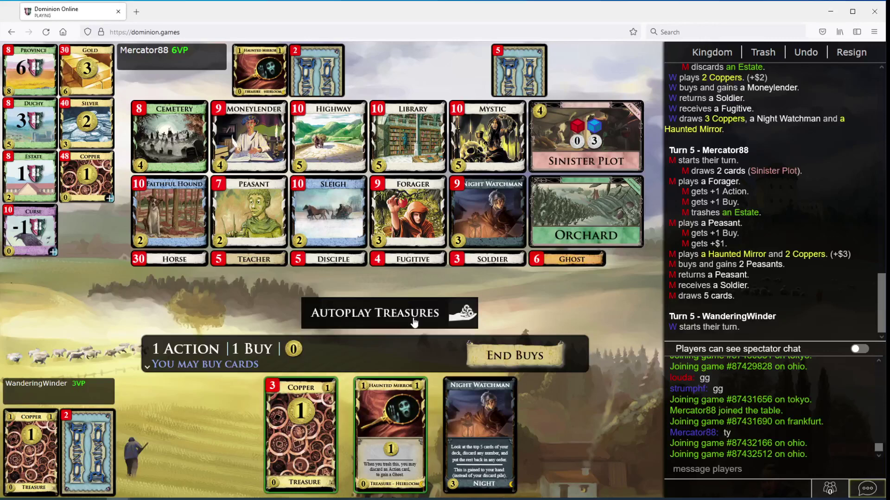
pyautogui.click(413, 314)
pyautogui.click(410, 212)
pyautogui.click(393, 422)
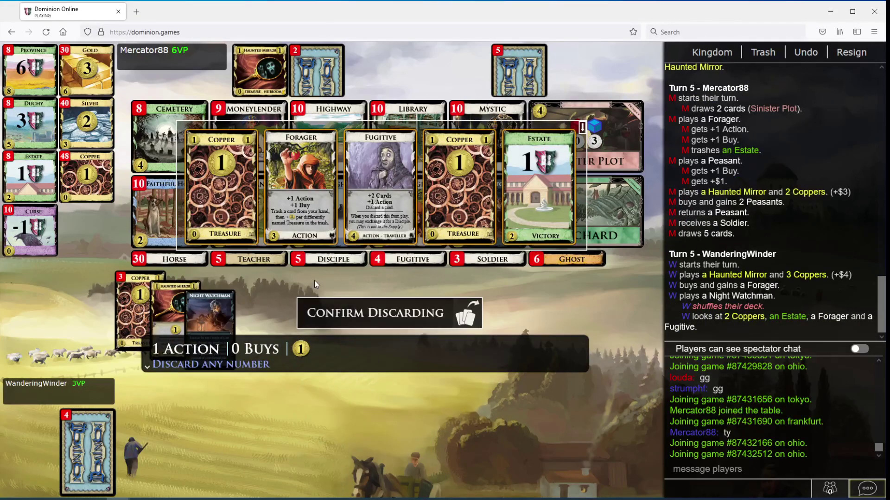
pyautogui.click(222, 186)
pyautogui.click(459, 186)
pyautogui.click(538, 186)
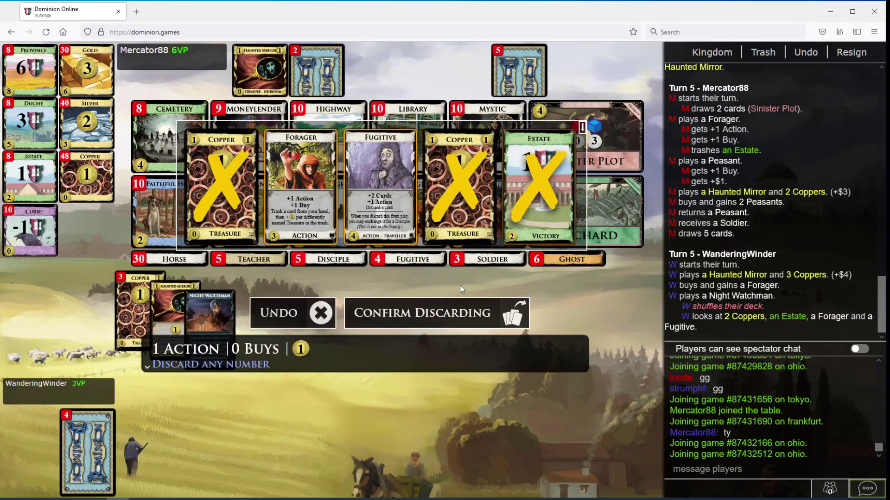
pyautogui.click(434, 314)
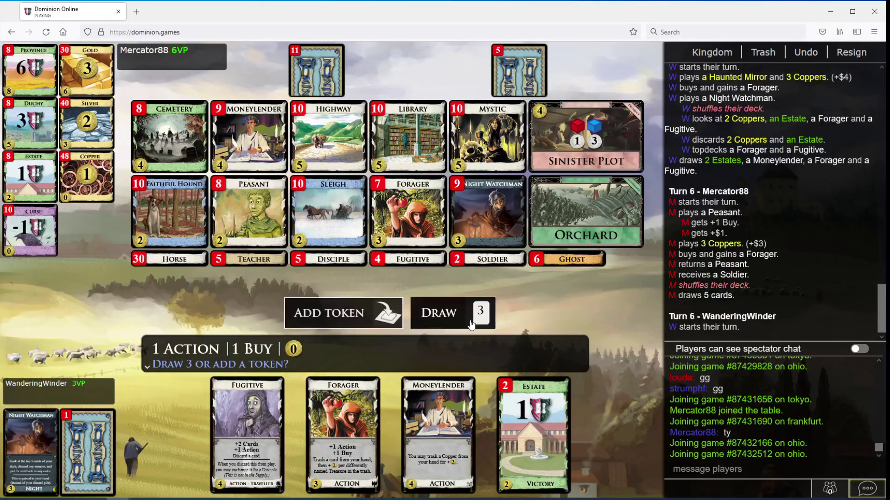
# Draw three from Sinister Plot, play Fugitive and Moneylender, and buy a Cemetery.
pyautogui.click(452, 312)
pyautogui.click(220, 427)
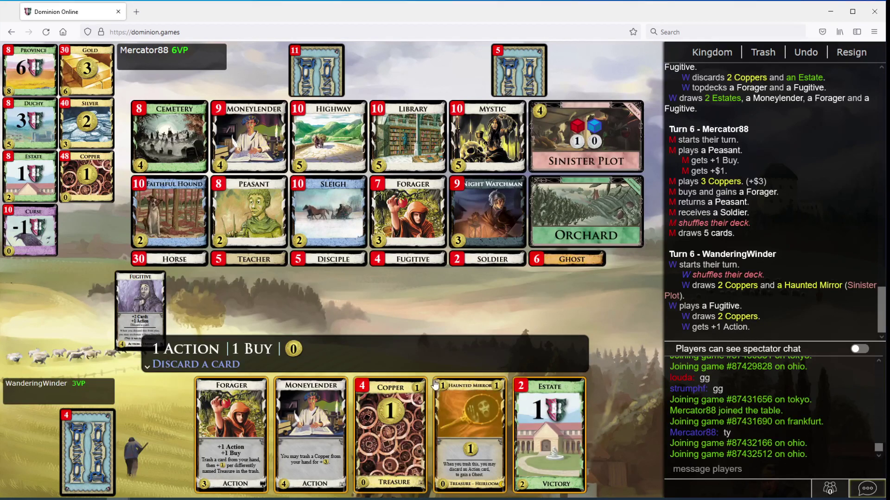
pyautogui.click(408, 396)
pyautogui.click(310, 417)
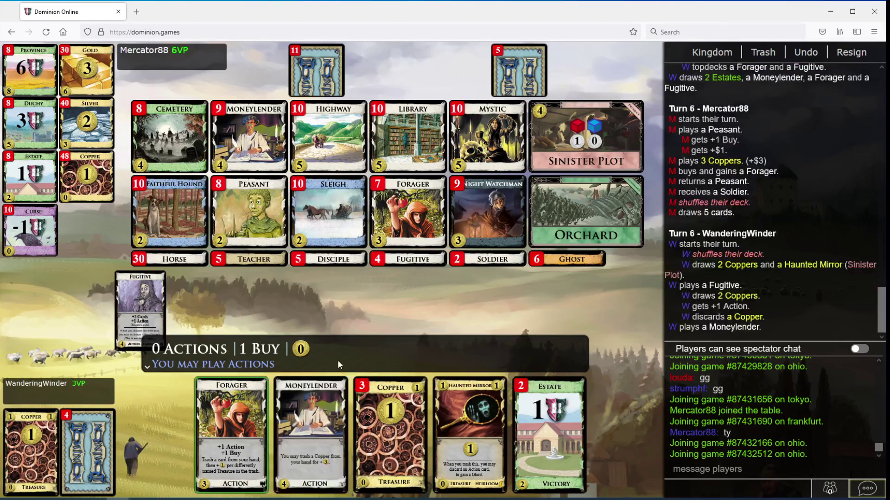
pyautogui.click(345, 417)
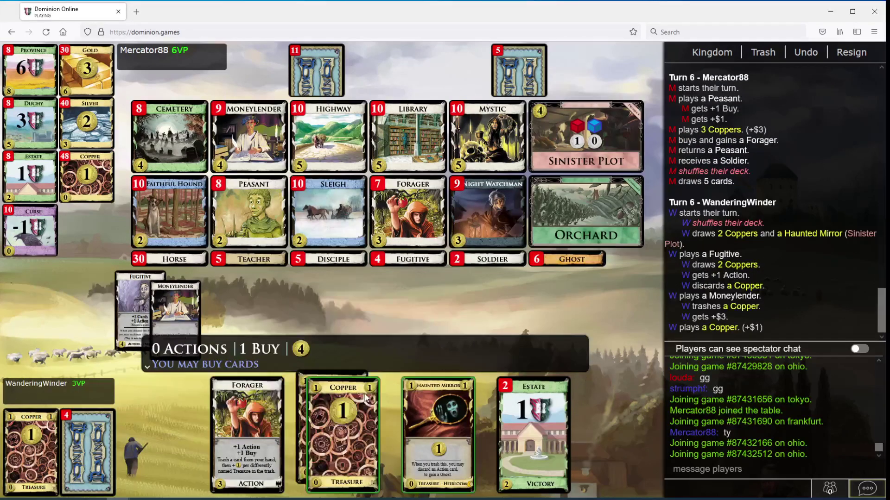
pyautogui.click(169, 136)
# Trash Copper, Haunted Mirror and Estate, discard Forager for a Ghost, and swap Fugitive for Disciple.
pyautogui.click(343, 428)
pyautogui.click(438, 424)
pyautogui.click(533, 424)
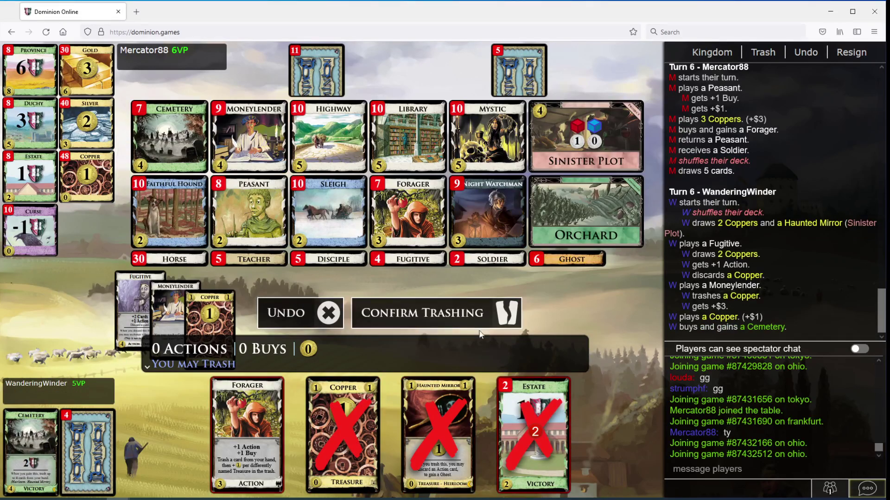
pyautogui.click(390, 313)
pyautogui.click(353, 424)
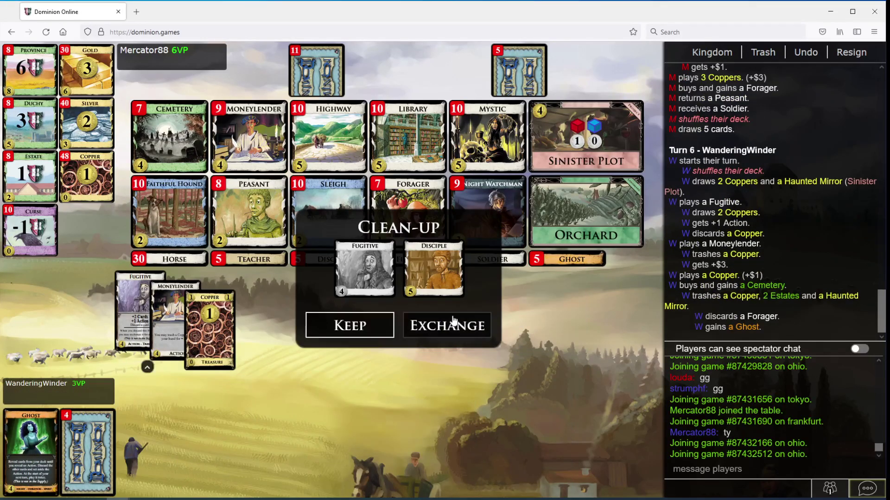
pyautogui.click(447, 326)
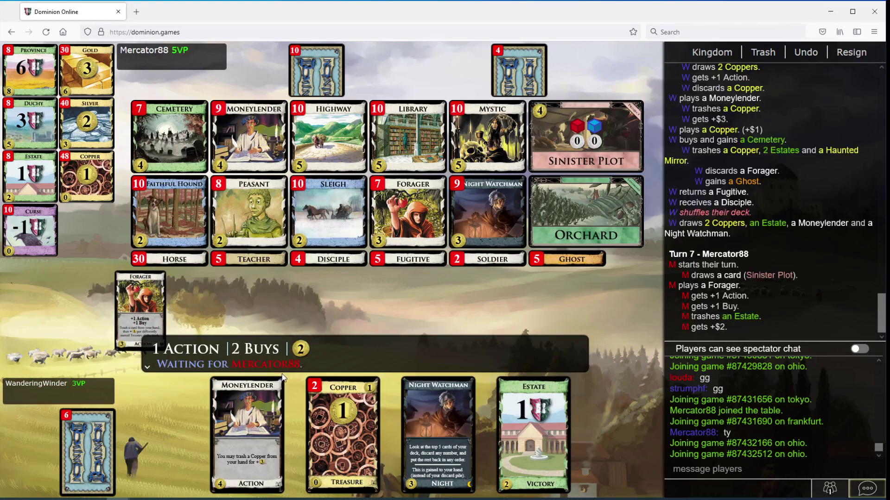
# Discard an Estate to Soldier, trash a Copper with Moneylender, and buy a Peasant.
pyautogui.click(554, 441)
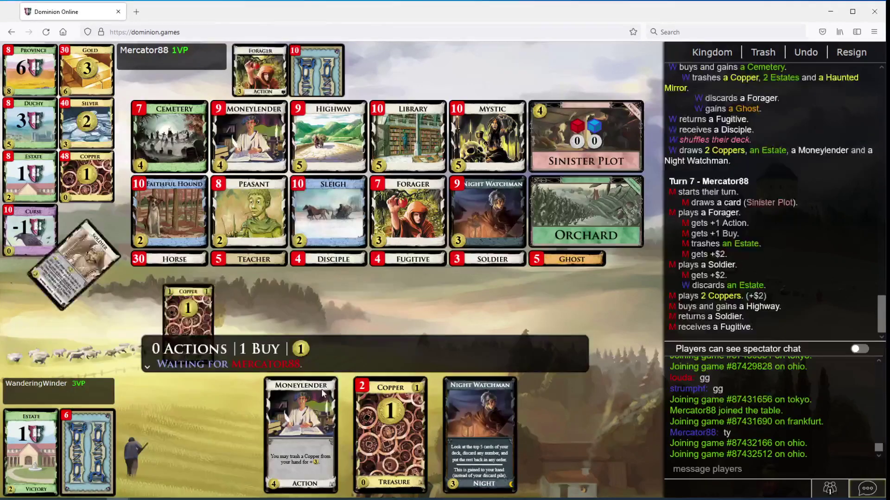
pyautogui.click(300, 417)
pyautogui.click(390, 424)
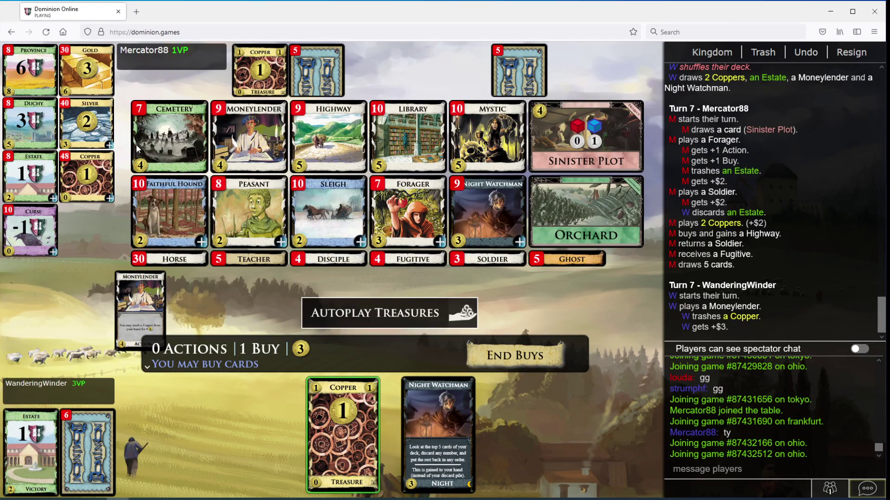
pyautogui.click(247, 207)
# Play Night Watchman, mark the revealed Copper and Cemetery, then clear the marks.
pyautogui.click(438, 440)
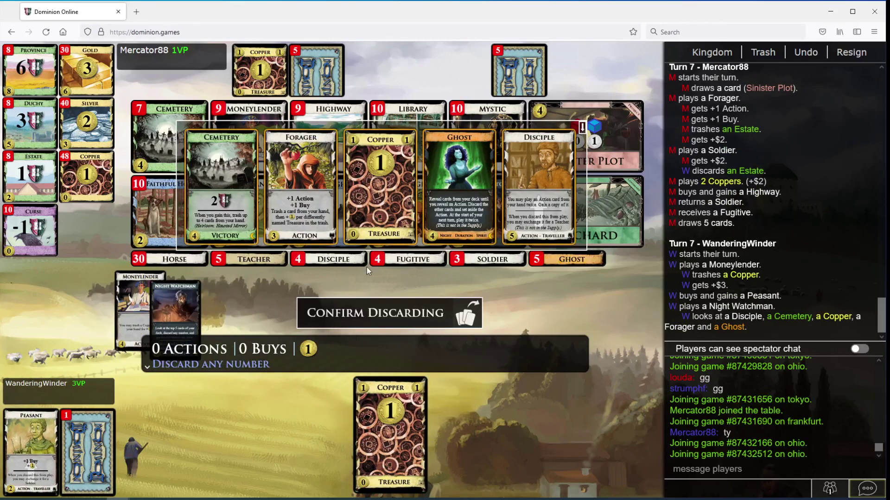
pyautogui.click(380, 185)
pyautogui.click(221, 185)
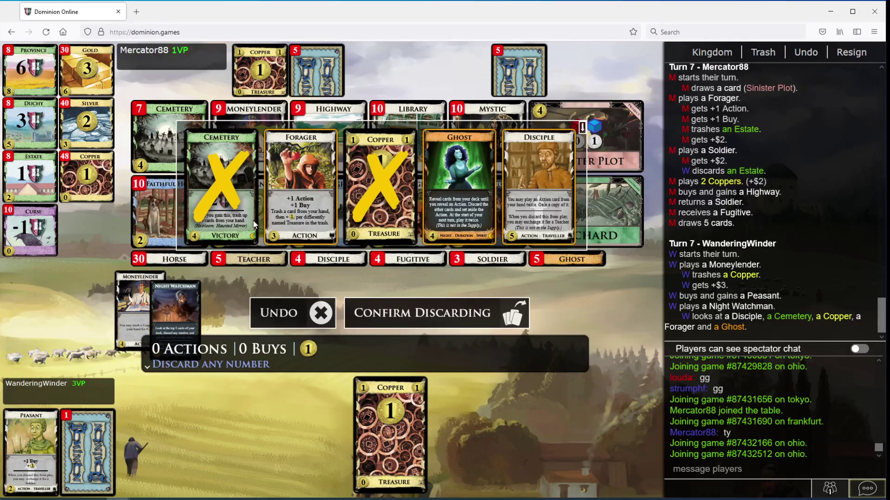
pyautogui.click(312, 316)
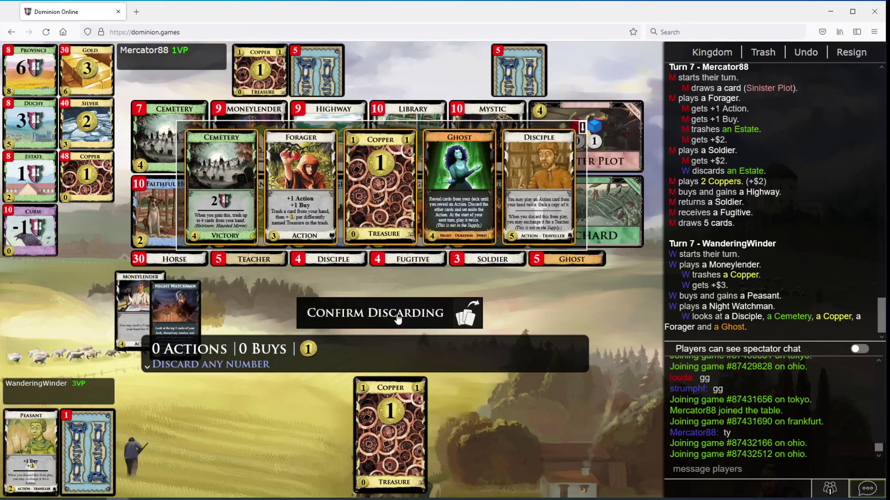
# Discard Cemetery, Copper and Disciple, topdeck Forager and Ghost, and lose a Copper to Soldier.
pyautogui.click(221, 184)
pyautogui.click(380, 188)
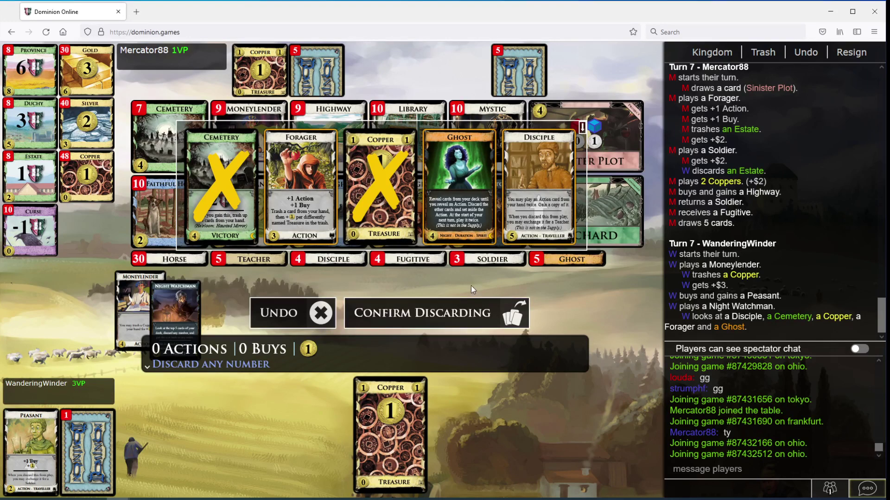
pyautogui.click(539, 181)
pyautogui.click(470, 313)
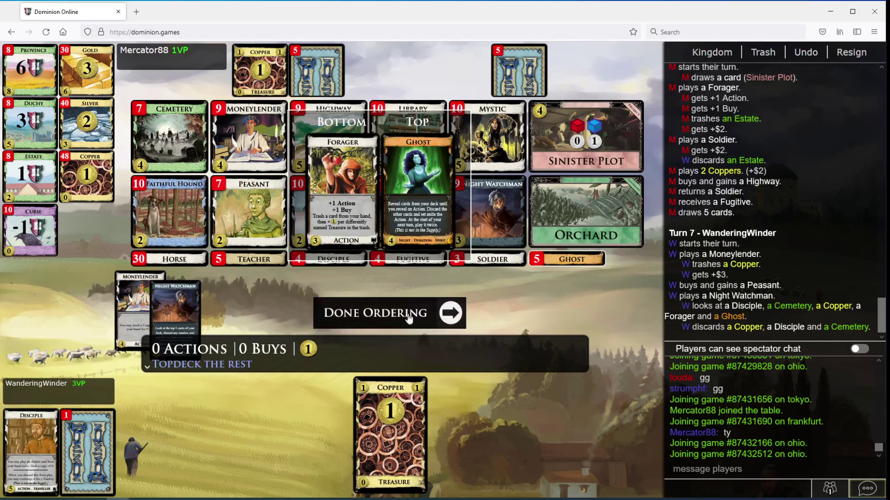
pyautogui.click(407, 314)
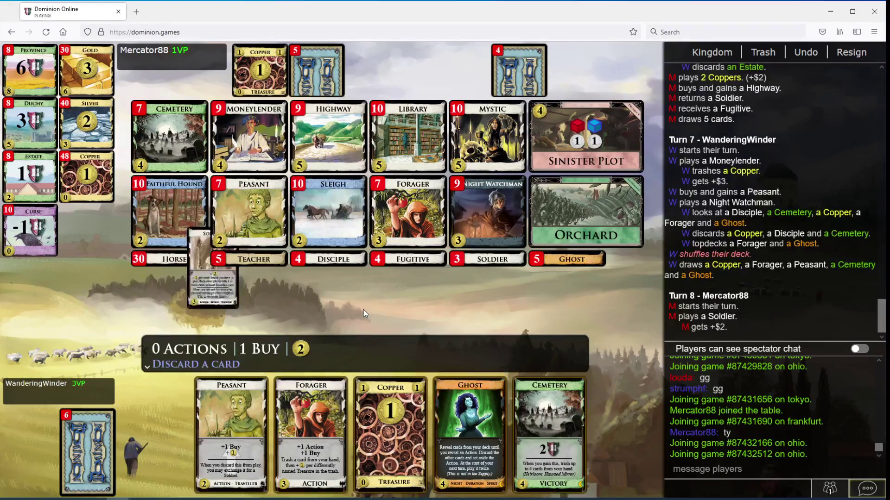
pyautogui.click(390, 424)
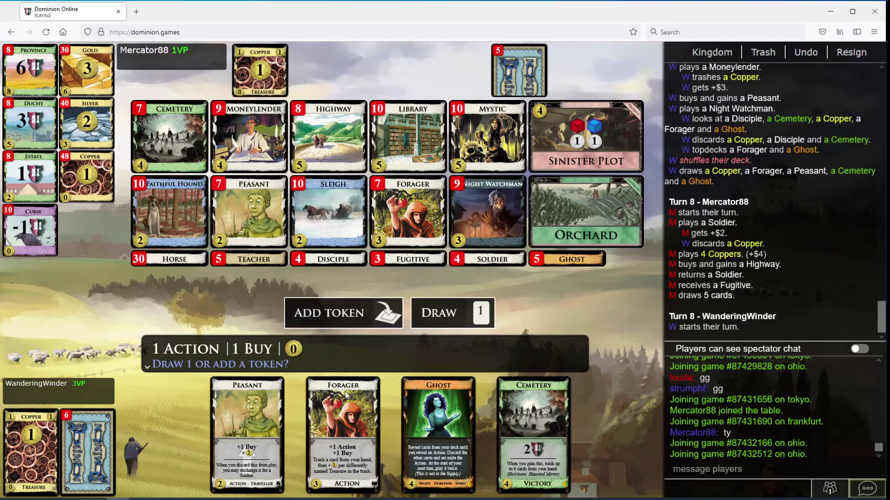
# Add a Sinister Plot token, trash Cemetery with Forager, and buy a Peasant.
pyautogui.click(343, 312)
pyautogui.click(343, 424)
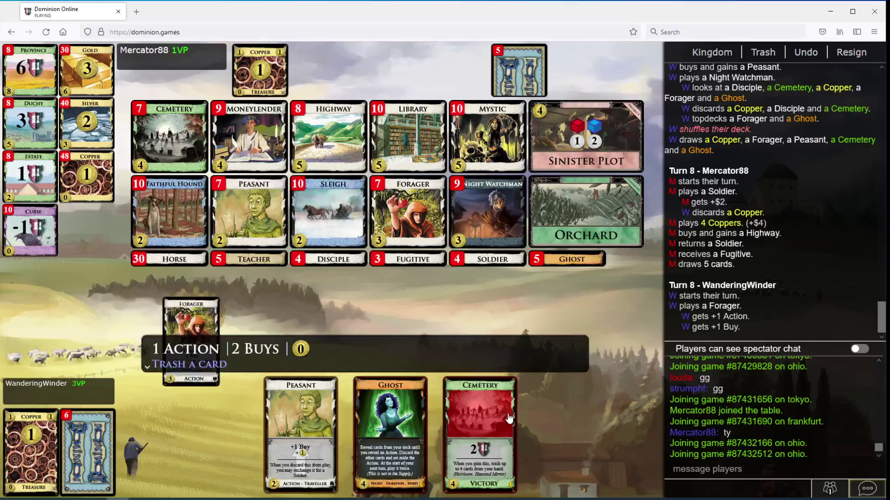
pyautogui.click(477, 424)
pyautogui.click(339, 418)
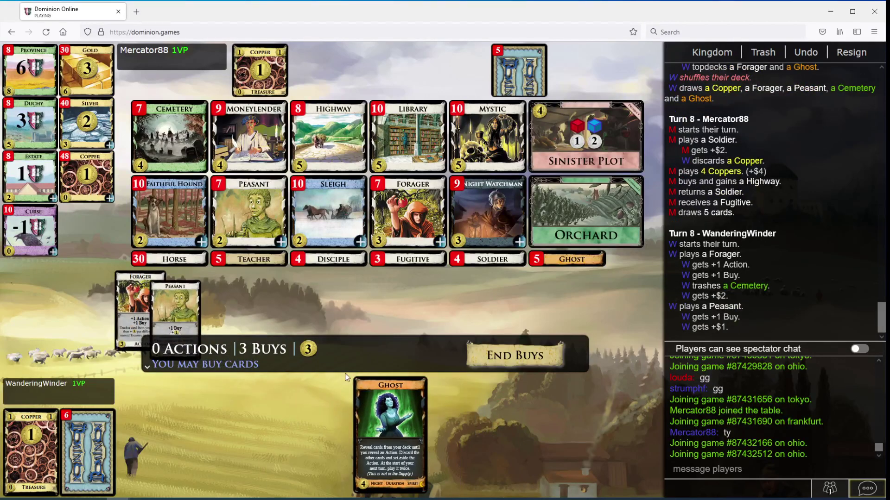
pyautogui.click(259, 222)
pyautogui.click(515, 355)
# Play Ghost, exchange Peasant for Soldier, and discard Night Watchman to the Soldier attack.
pyautogui.click(390, 431)
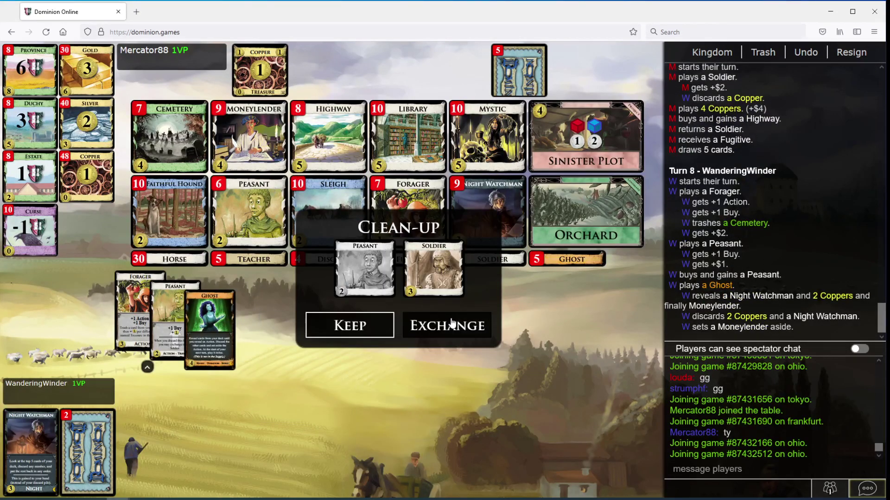
pyautogui.click(449, 325)
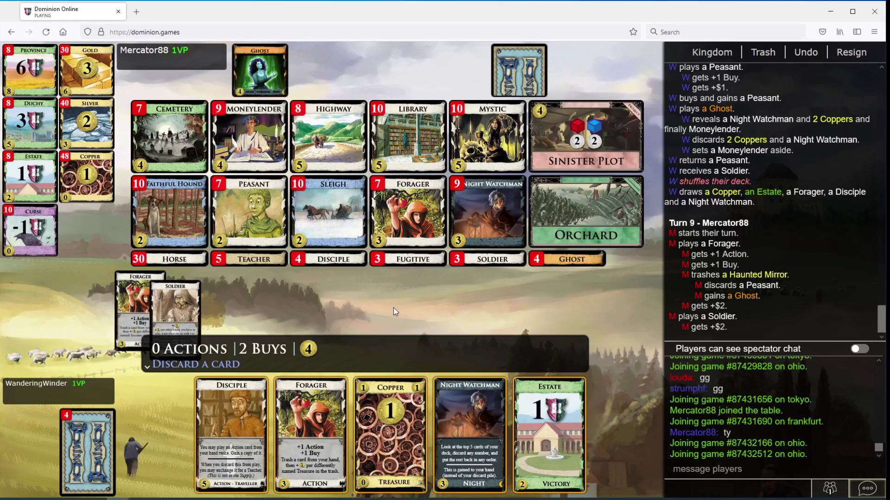
pyautogui.click(470, 414)
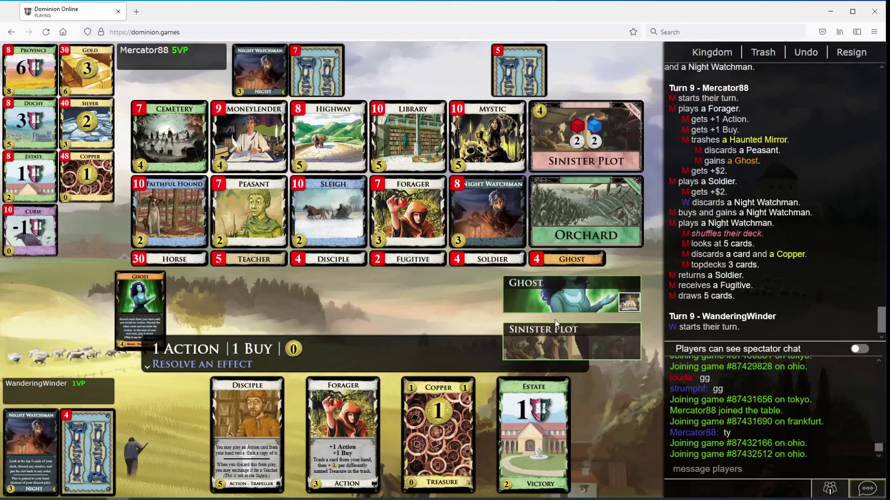
# Draw two from Sinister Plot, trash an Estate, play Soldier twice via Disciple, and buy a Highway.
pyautogui.click(556, 330)
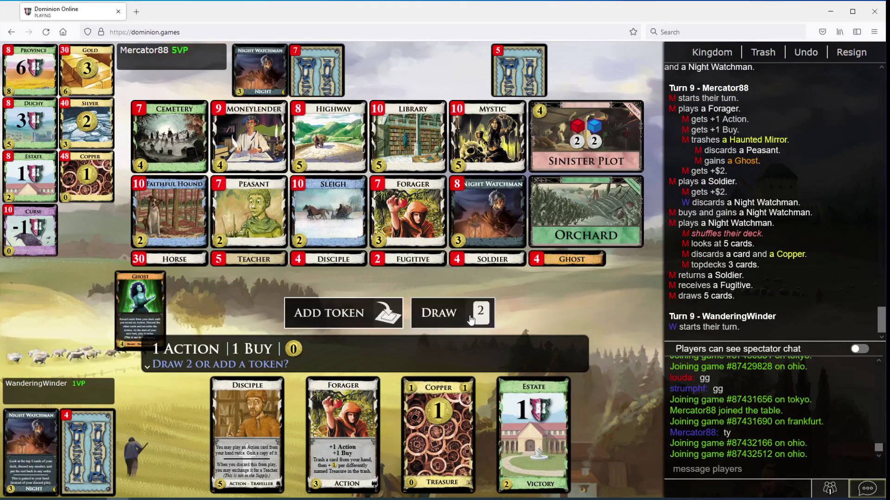
pyautogui.click(445, 313)
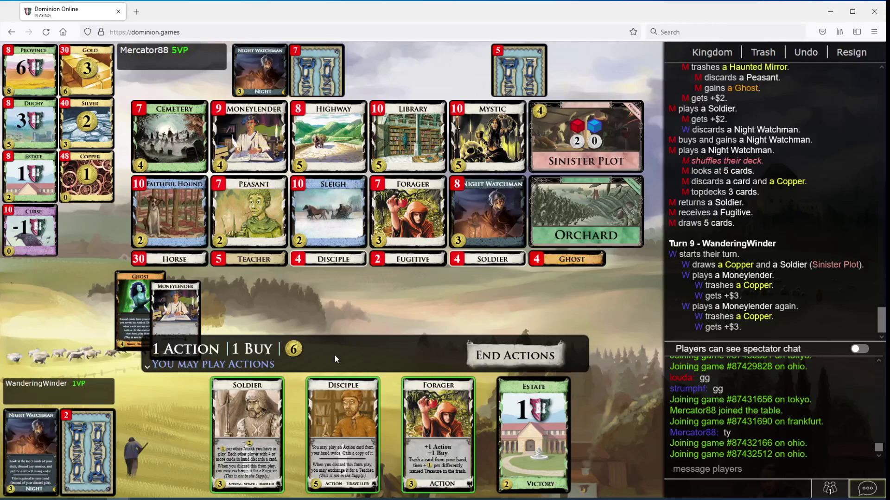
pyautogui.click(437, 406)
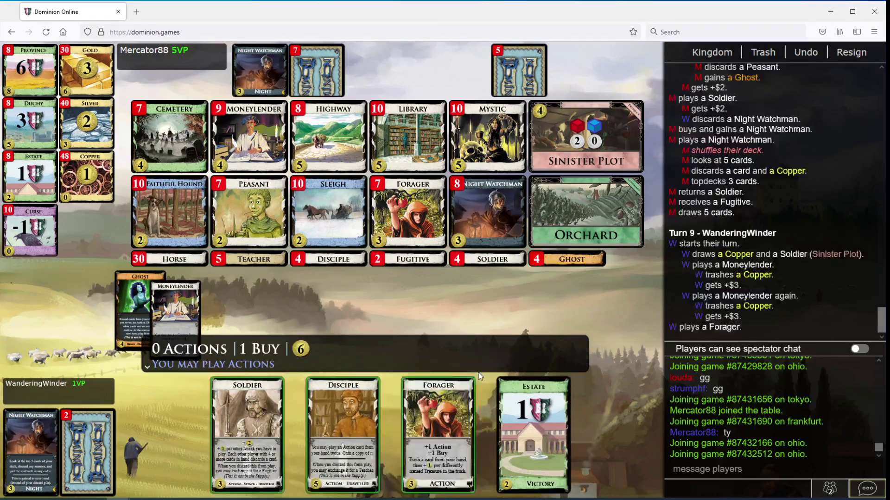
pyautogui.click(480, 424)
pyautogui.click(438, 420)
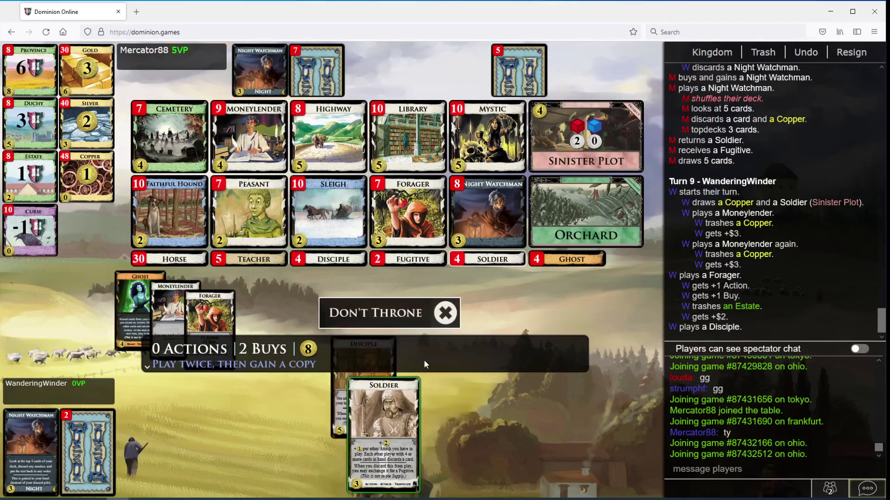
pyautogui.click(386, 432)
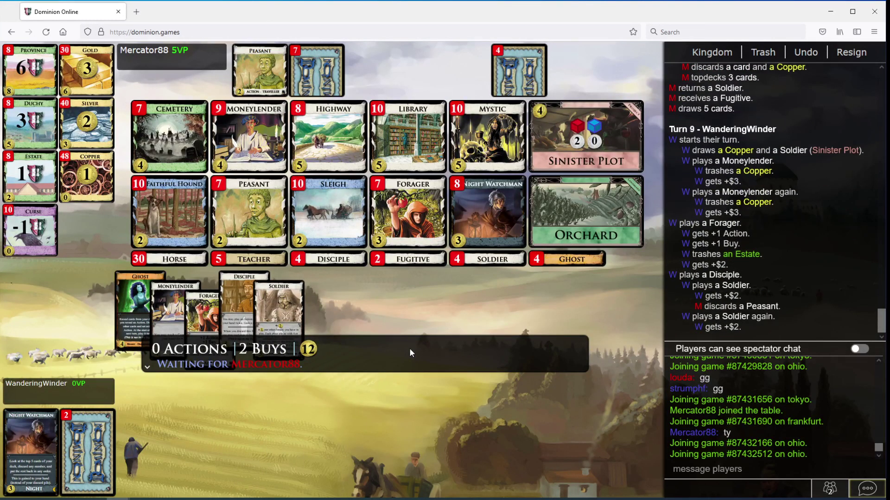
pyautogui.click(331, 143)
# Buy a second Highway, keep the first row's card, and execute the clean-up plan.
pyautogui.click(331, 142)
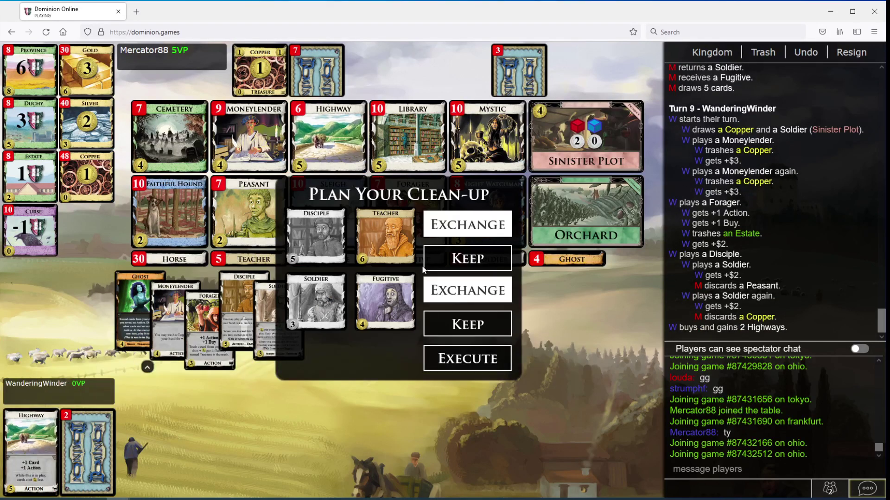
pyautogui.click(468, 259)
pyautogui.click(468, 359)
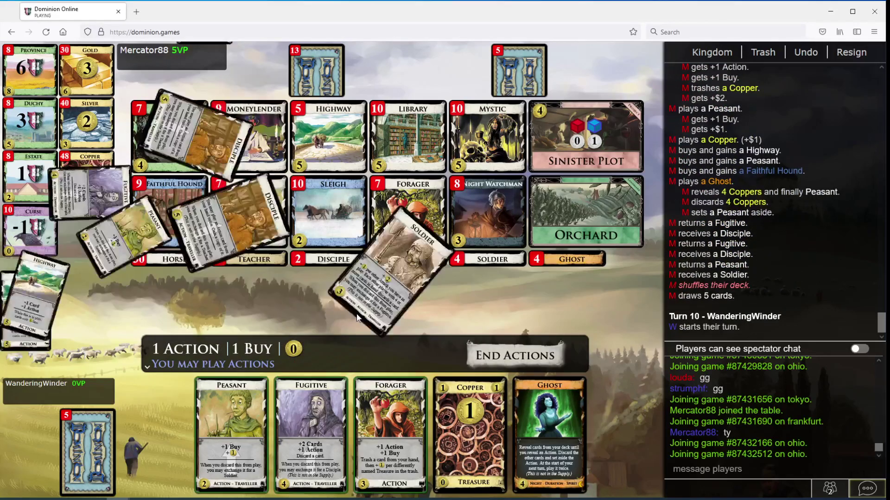
# Discard Ghost to Fugitive, trash Moneylender and Copper with doubled Forager, and buy a Highway.
pyautogui.click(311, 417)
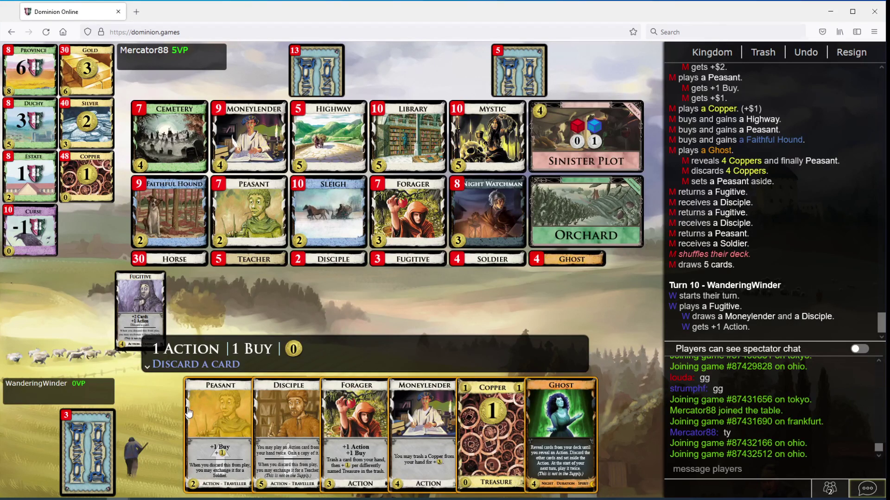
pyautogui.click(561, 418)
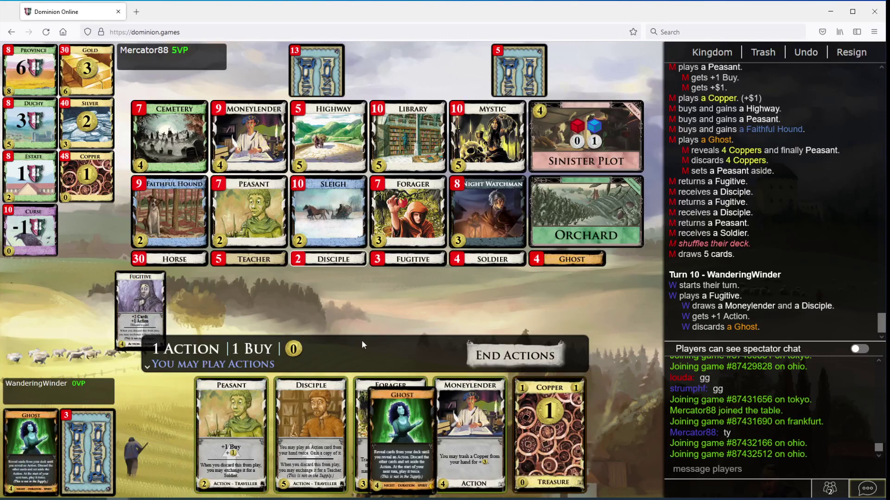
pyautogui.click(311, 417)
pyautogui.click(343, 417)
pyautogui.click(393, 424)
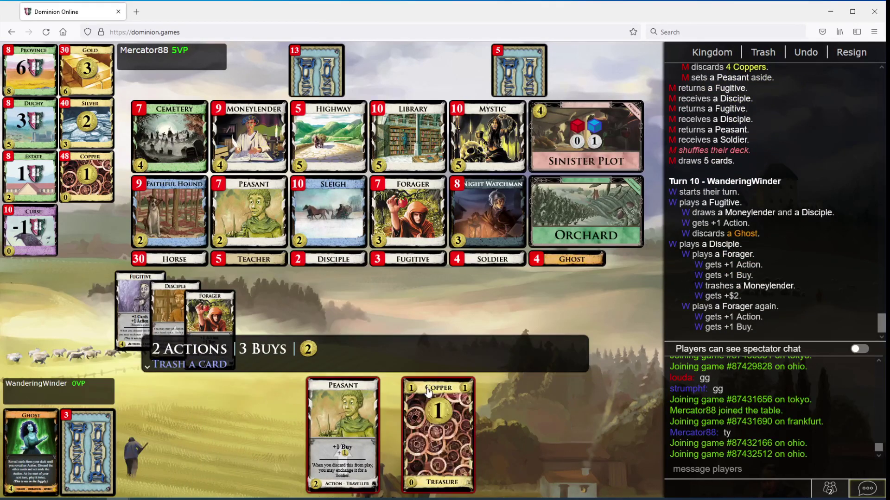
pyautogui.click(439, 424)
pyautogui.click(369, 431)
pyautogui.click(330, 136)
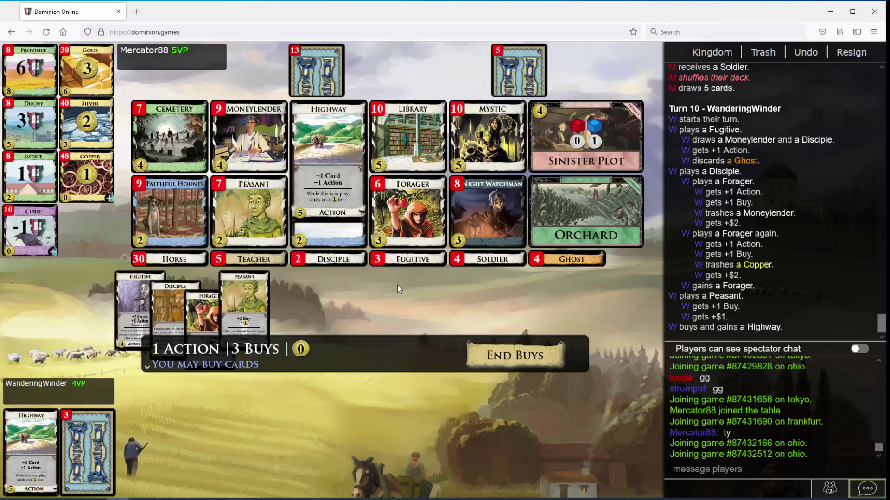
pyautogui.click(515, 356)
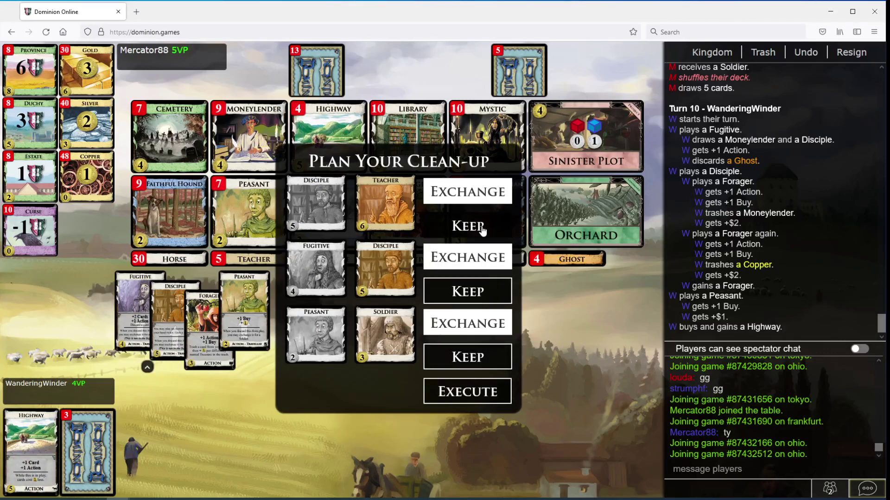
# Keep Disciple and Peasant instead of Teacher and Soldier, and execute the clean-up plan.
pyautogui.click(469, 226)
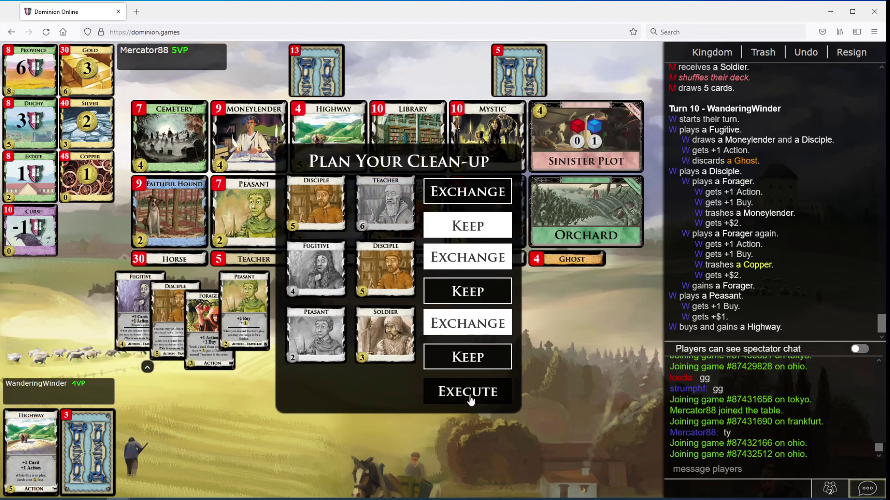
pyautogui.click(467, 356)
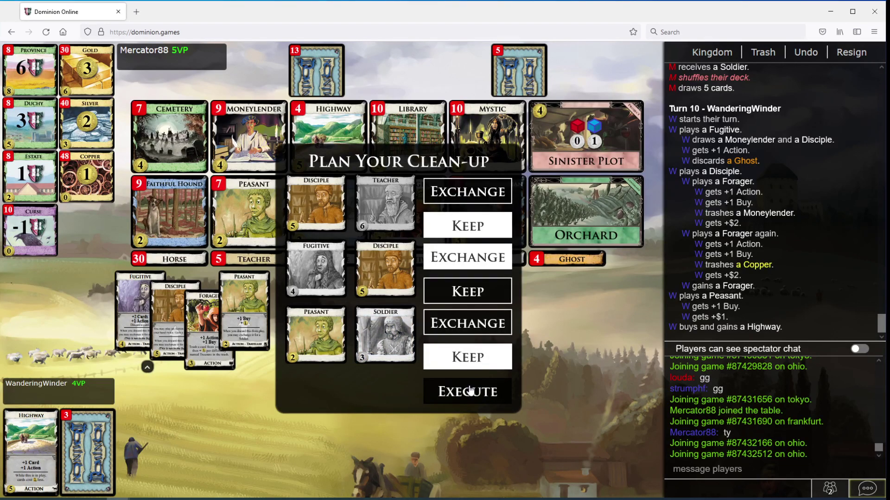
pyautogui.click(468, 391)
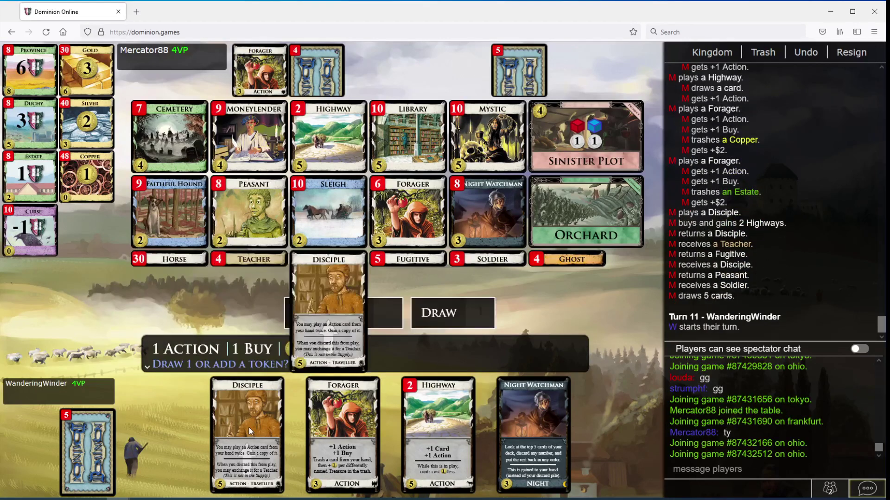
# Add a Sinister Plot token, play Highway twice via Disciple, and play another Highway.
pyautogui.click(361, 327)
pyautogui.click(247, 431)
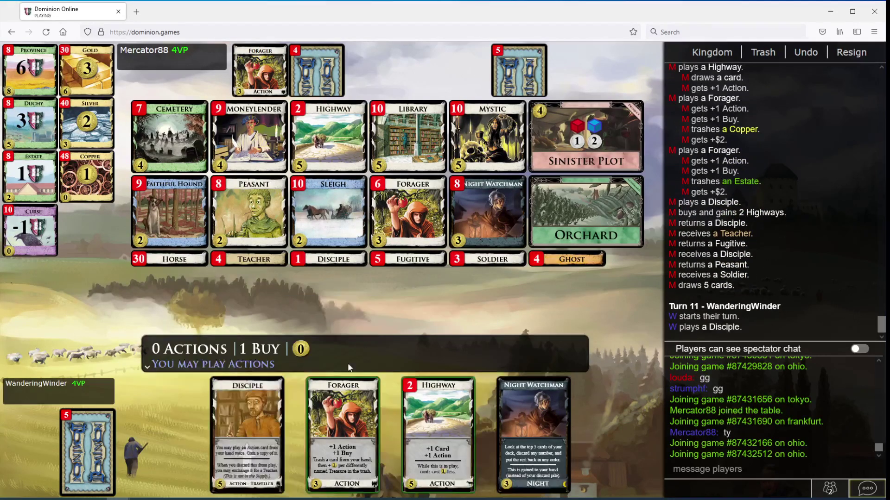
pyautogui.click(438, 431)
pyautogui.click(389, 389)
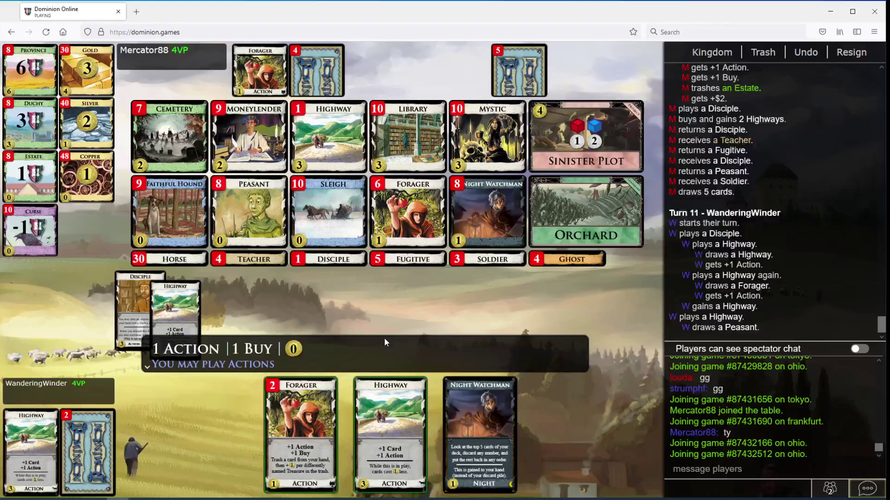
pyautogui.click(417, 390)
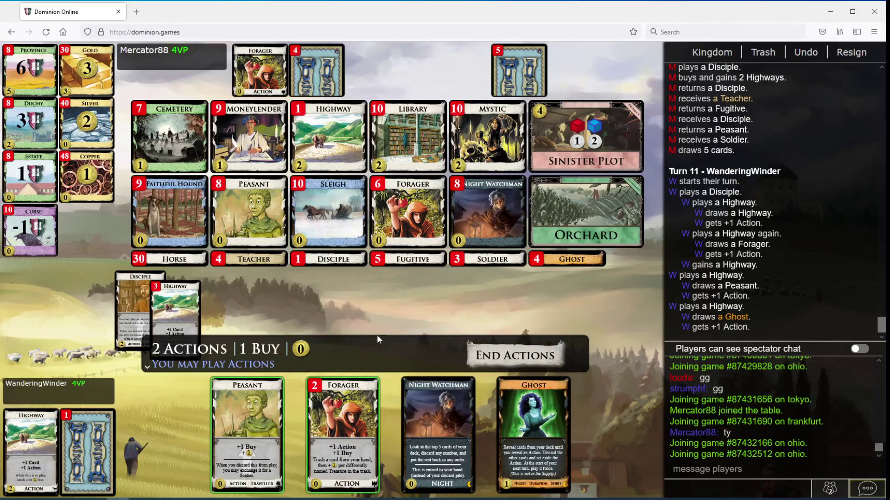
# Trash Night Watchman and Peasant with two Foragers, then buy Highway, Library and Peasant.
pyautogui.click(343, 410)
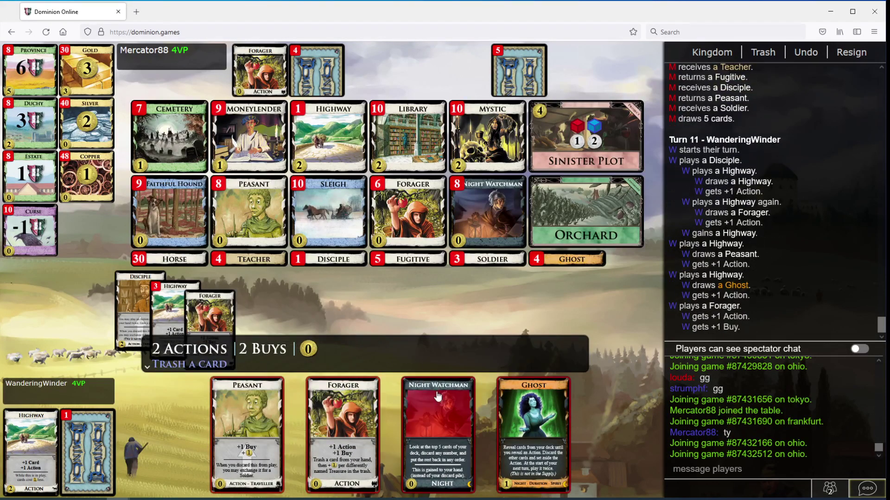
pyautogui.click(438, 406)
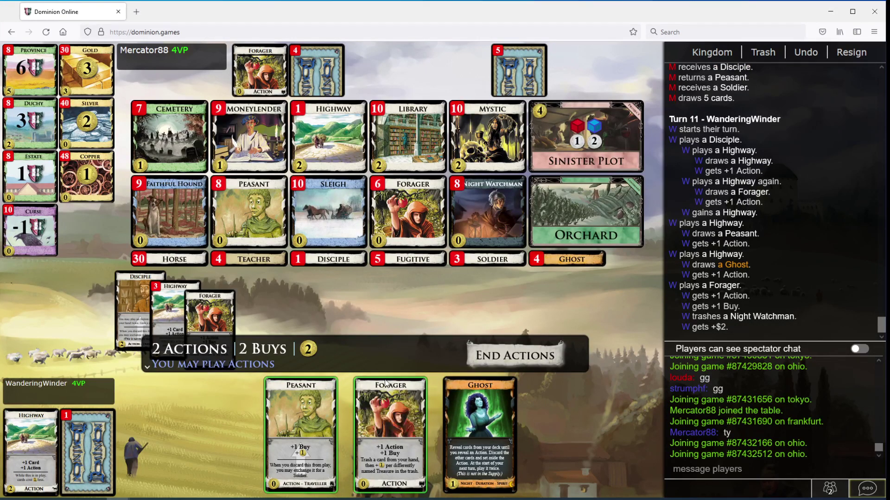
pyautogui.click(388, 410)
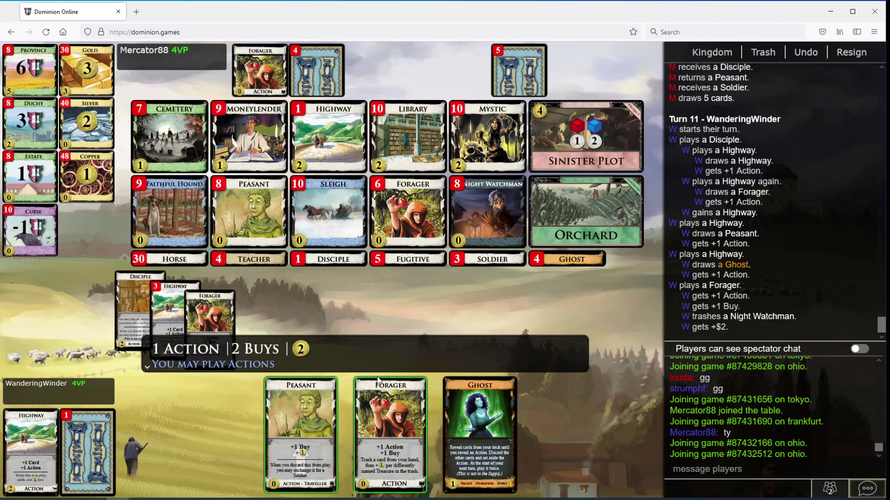
pyautogui.click(340, 427)
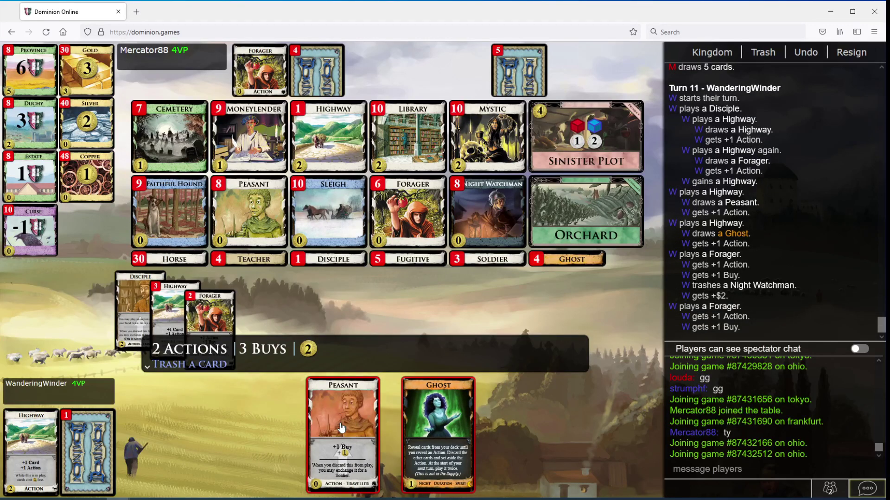
pyautogui.click(333, 150)
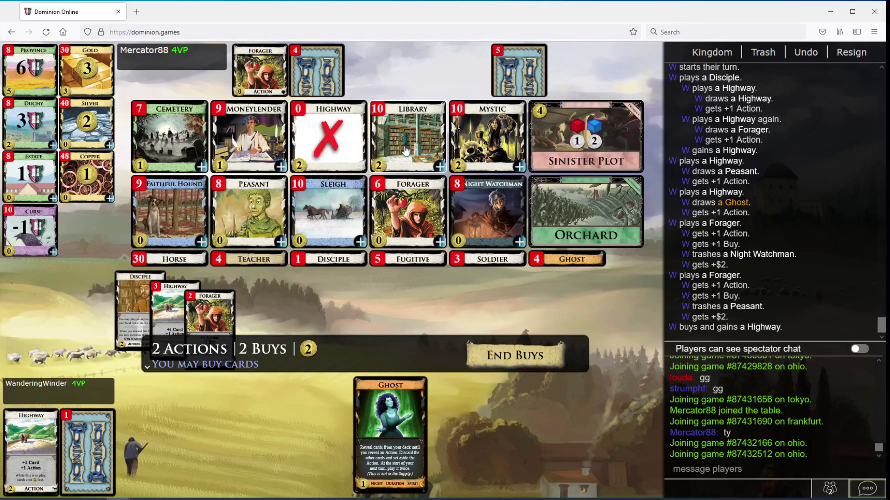
pyautogui.click(406, 148)
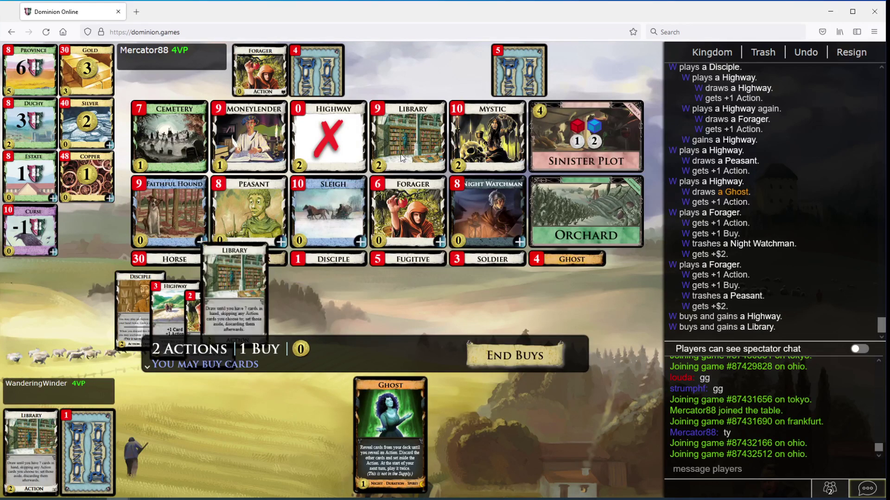
pyautogui.click(253, 222)
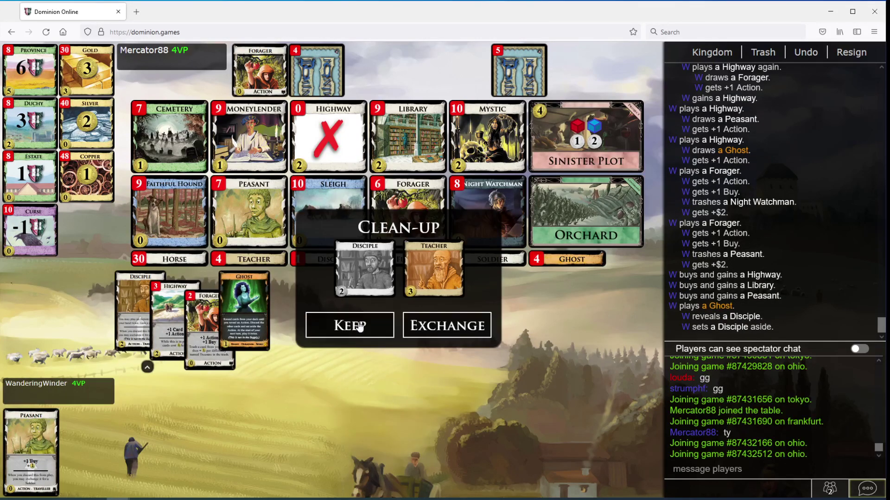
# Keep the Disciple at clean-up rather than exchanging it.
pyautogui.click(357, 327)
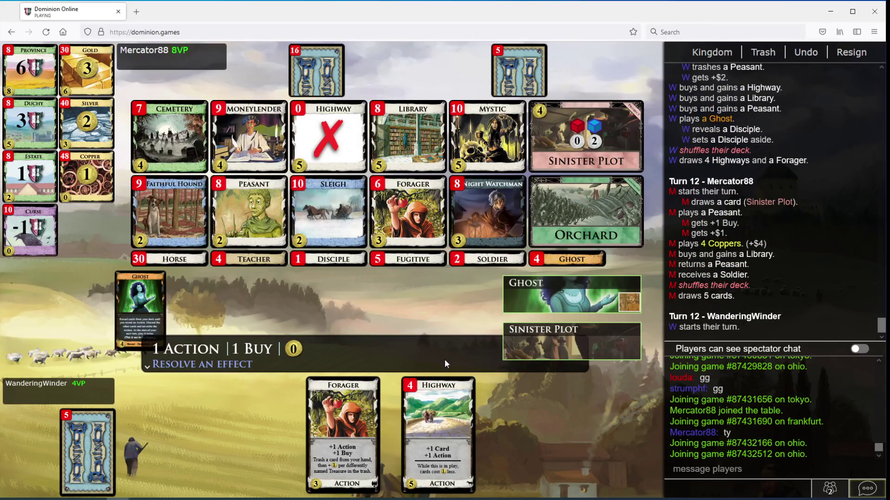
# Resolve Sinister Plot's draw, then use Disciple to double Highways and a Peasant.
pyautogui.click(529, 341)
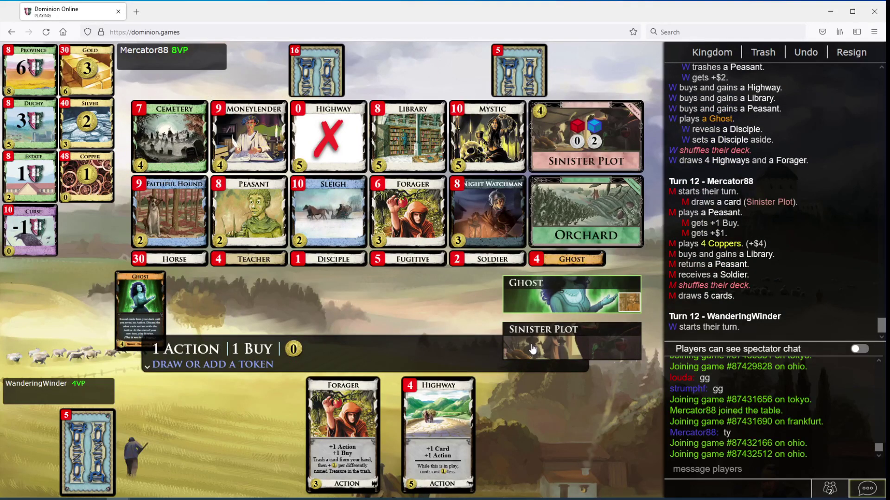
pyautogui.click(478, 324)
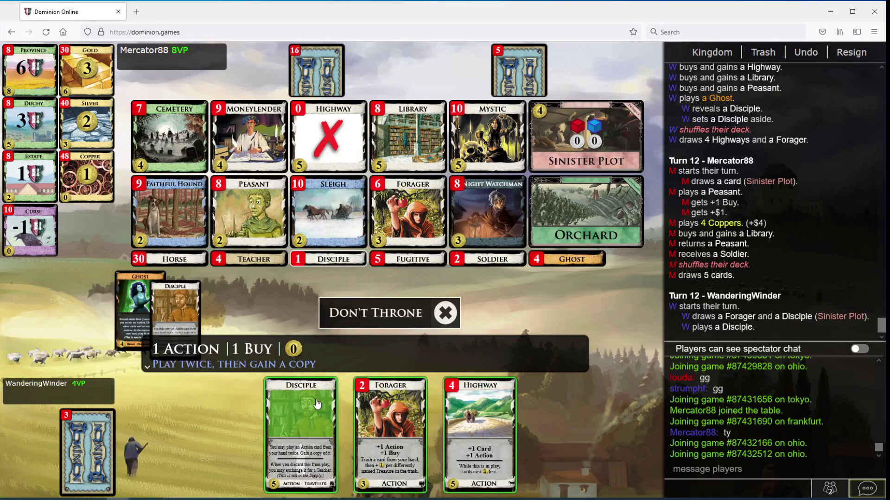
pyautogui.click(332, 404)
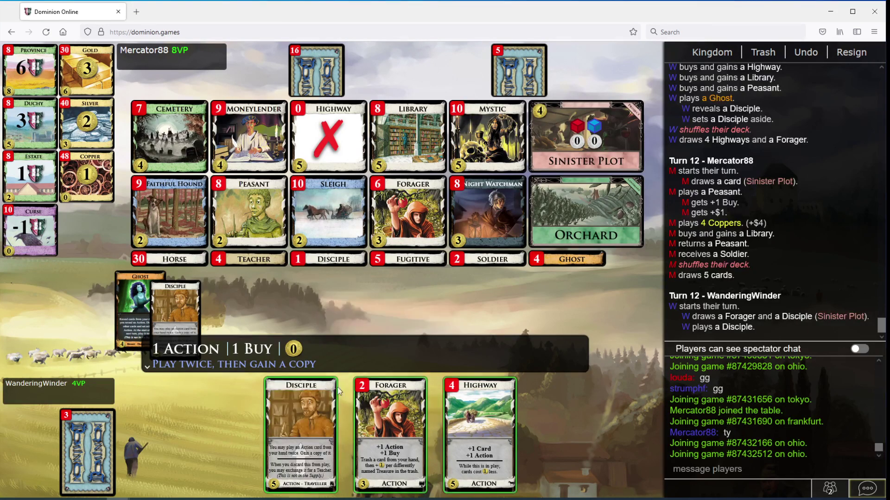
pyautogui.click(459, 417)
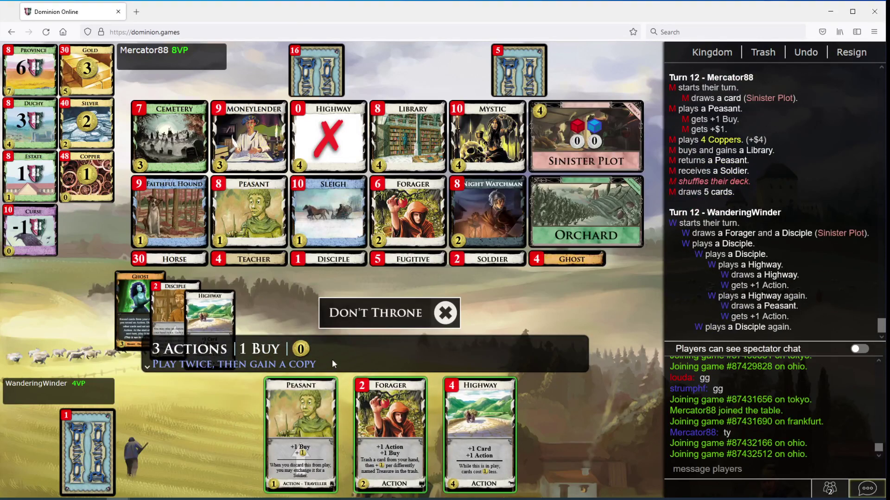
pyautogui.click(316, 407)
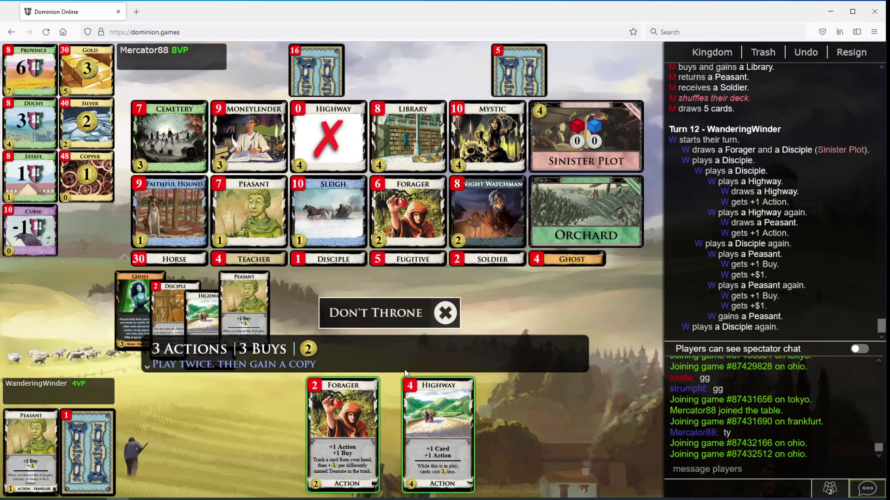
pyautogui.click(431, 411)
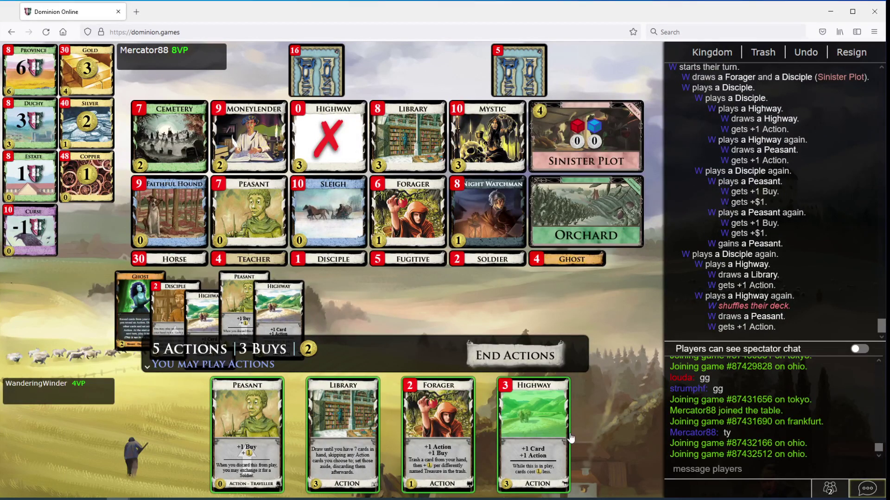
# Play two Highways, a Peasant and two Foragers, trashing a Library for coins.
pyautogui.click(547, 437)
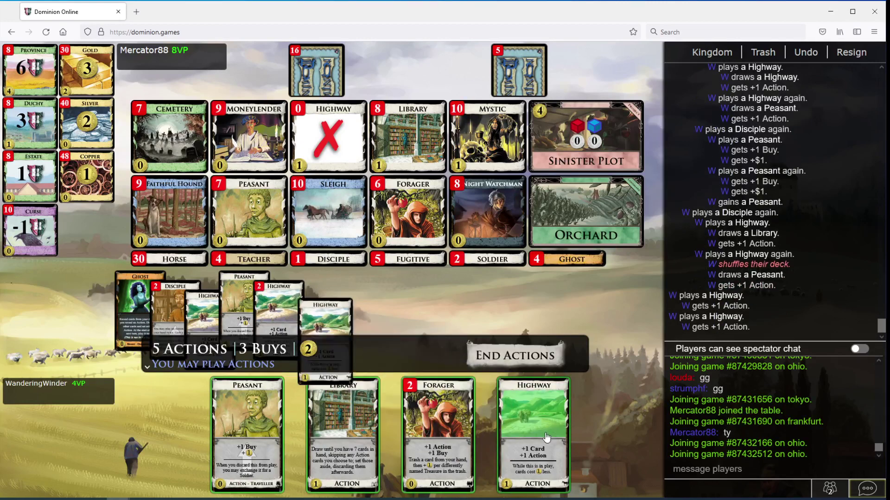
pyautogui.click(545, 436)
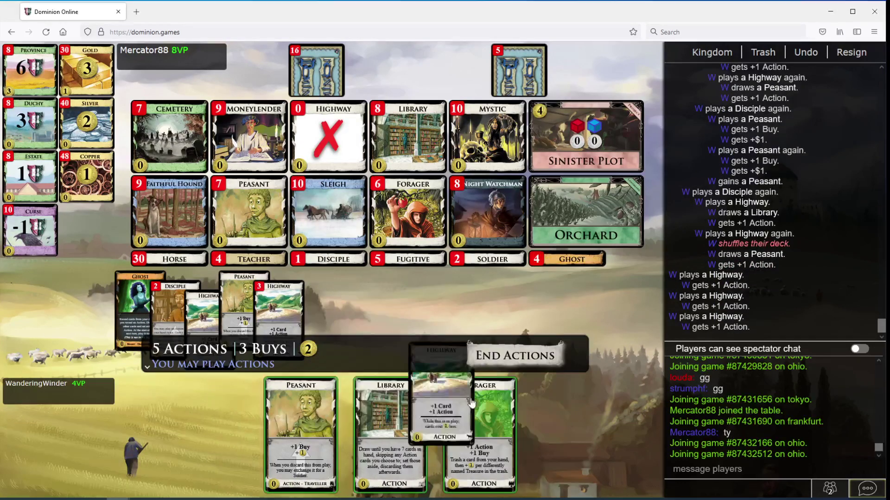
pyautogui.click(247, 417)
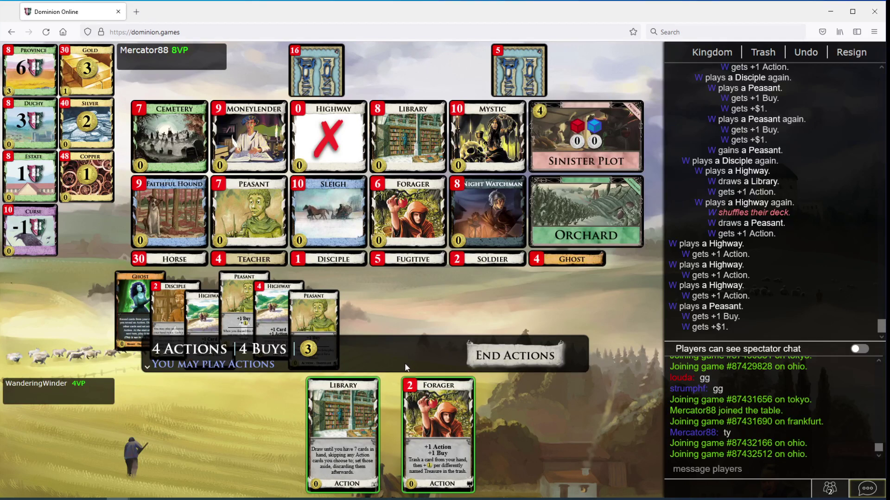
pyautogui.click(437, 417)
pyautogui.click(343, 417)
pyautogui.click(392, 424)
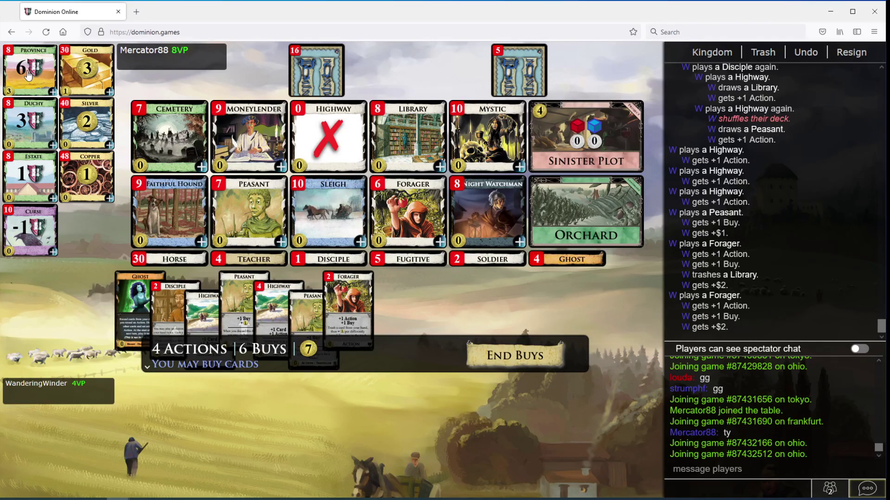
# Buy two Provinces, a Peasant, a Forager and two Libraries.
pyautogui.click(28, 73)
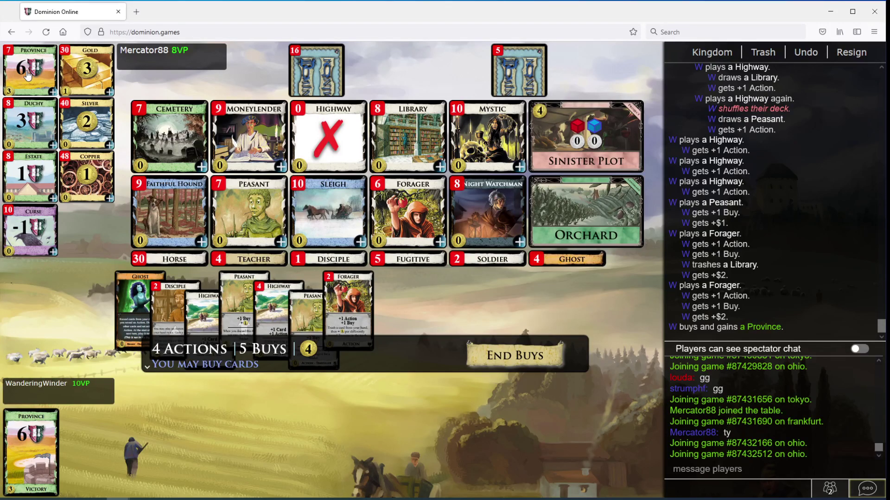
pyautogui.click(28, 73)
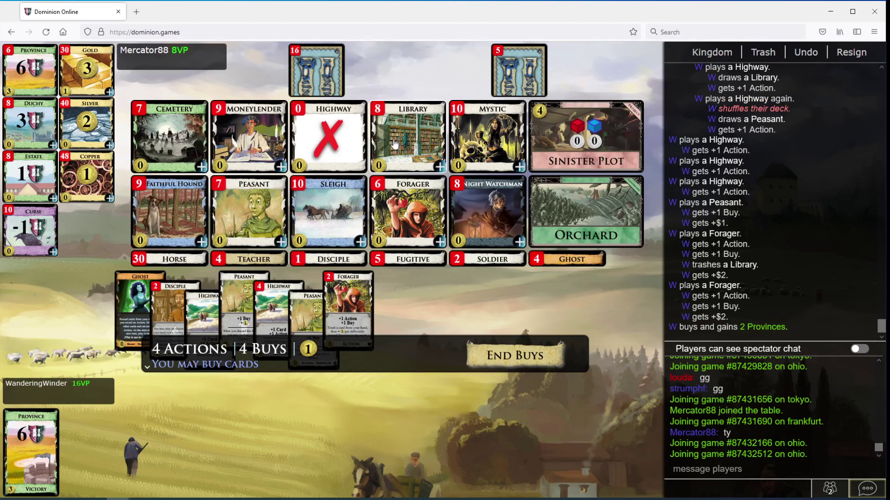
pyautogui.click(260, 219)
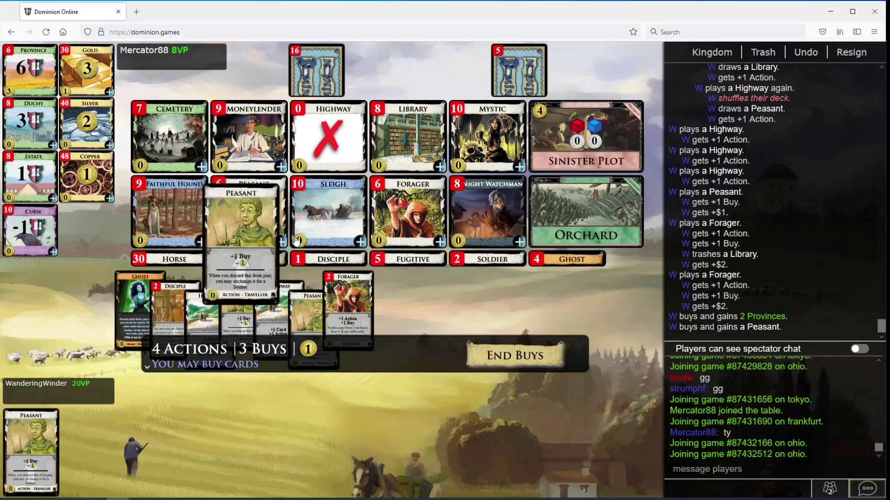
pyautogui.click(411, 212)
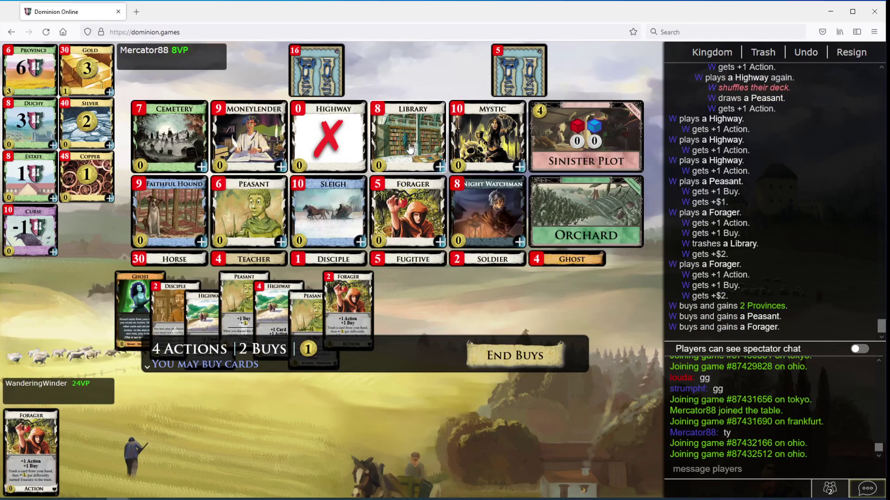
pyautogui.click(410, 146)
pyautogui.click(411, 146)
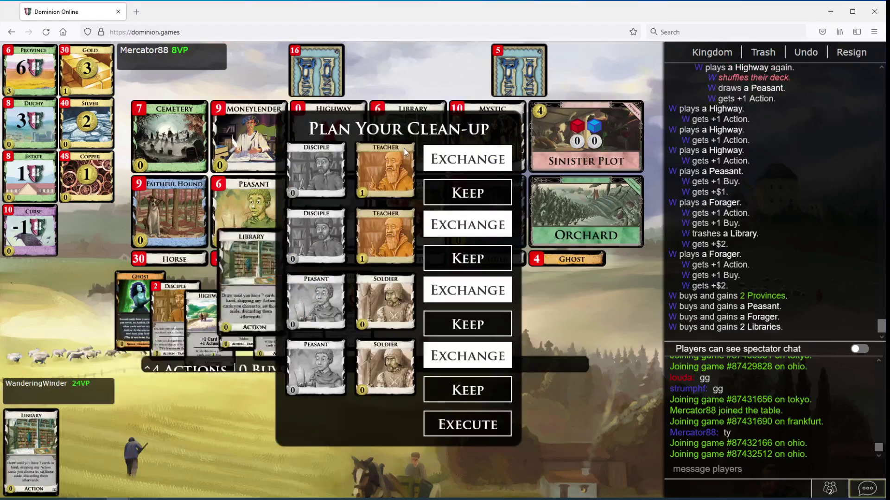
# Keep both Disciples and both Peasants at clean-up and end the turn.
pyautogui.click(467, 194)
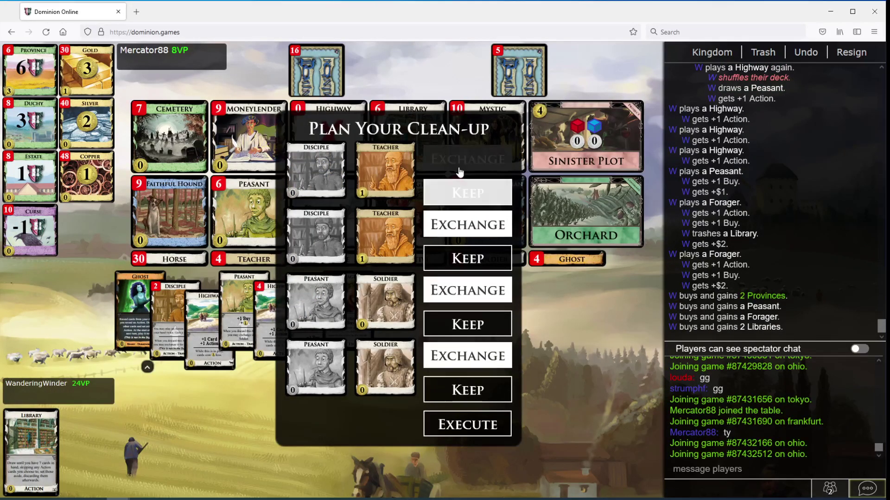
pyautogui.click(468, 194)
pyautogui.click(468, 259)
pyautogui.click(468, 325)
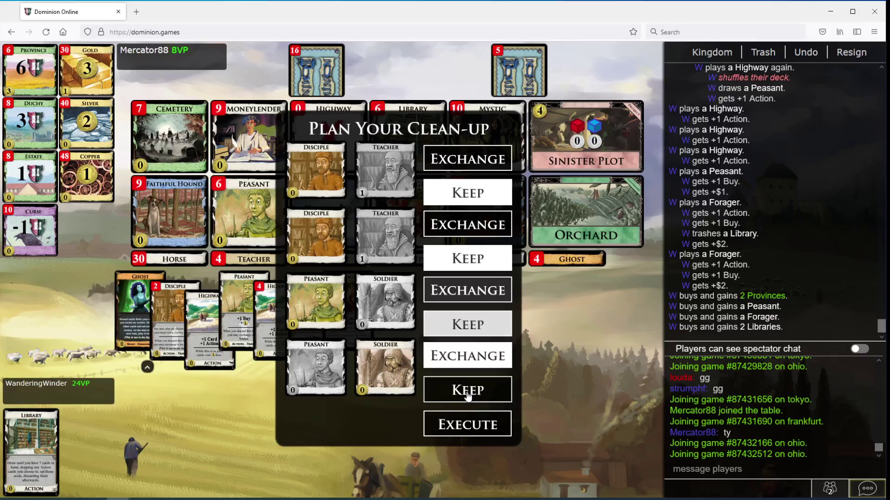
pyautogui.click(467, 390)
pyautogui.click(467, 425)
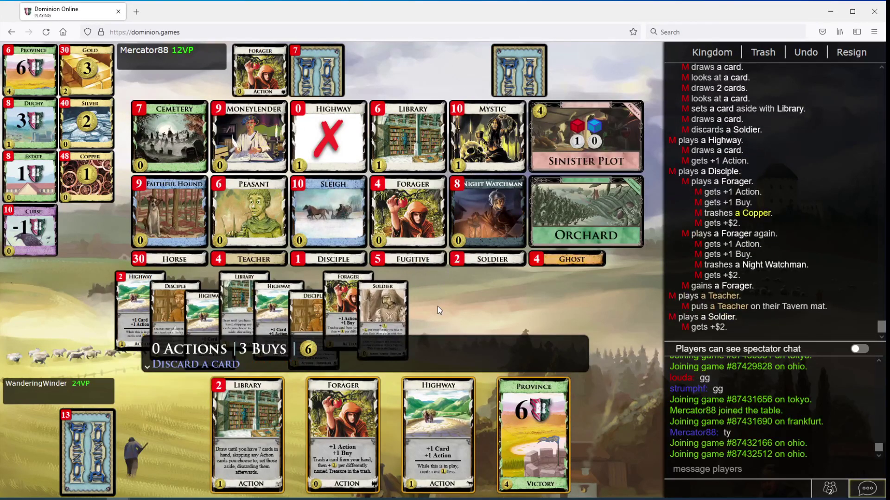
# Discard a Province from hand to the opponent's Soldier attack.
pyautogui.click(533, 432)
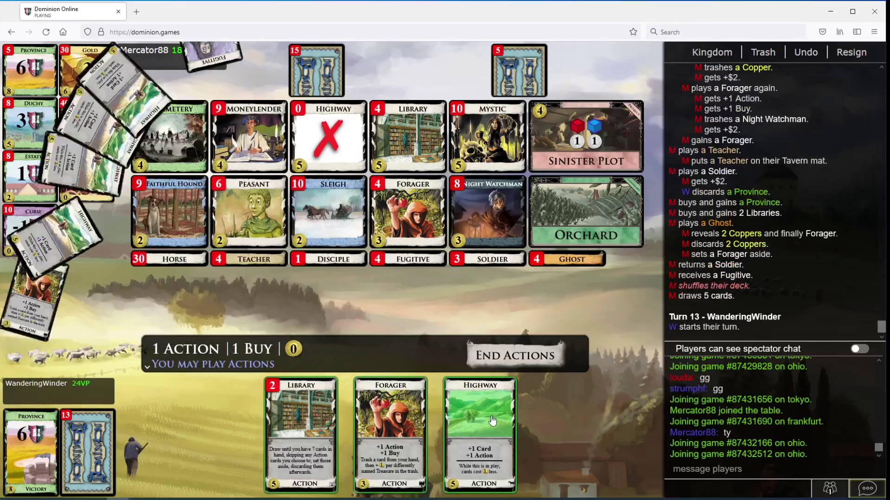
# Play Highway, Forager trashing a Library, and Disciple on the Library.
pyautogui.click(479, 424)
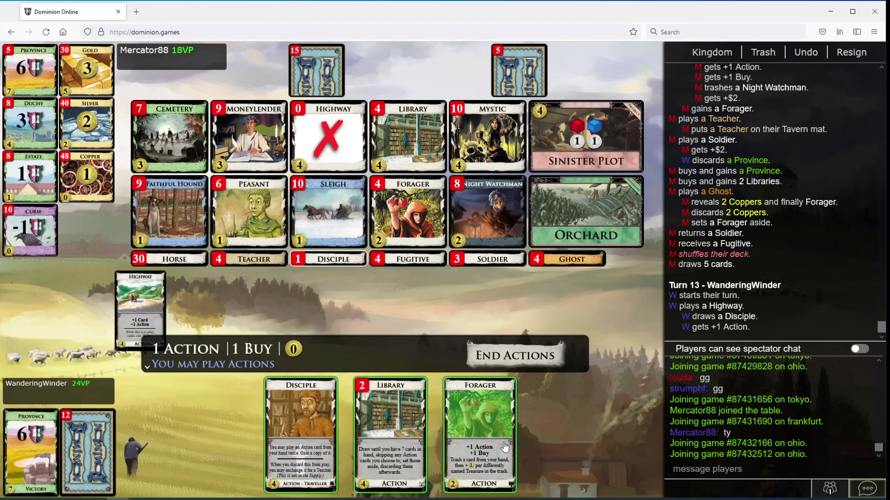
pyautogui.click(481, 417)
pyautogui.click(438, 424)
pyautogui.click(343, 424)
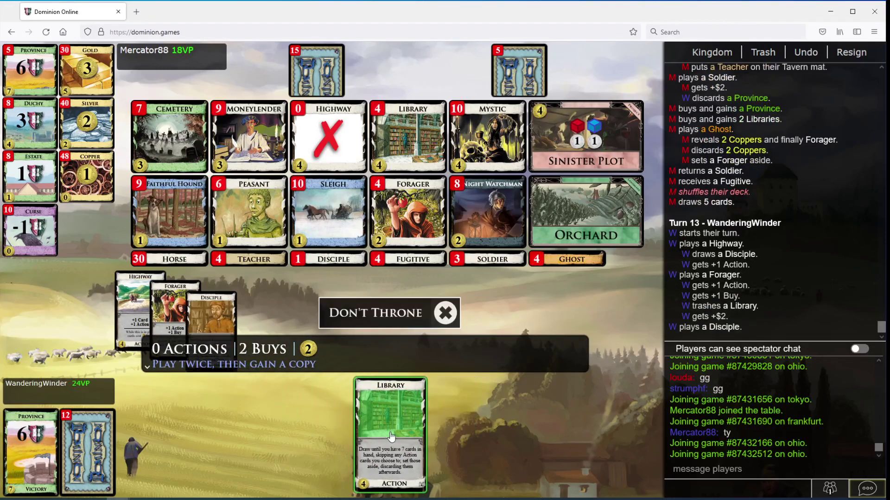
pyautogui.click(389, 424)
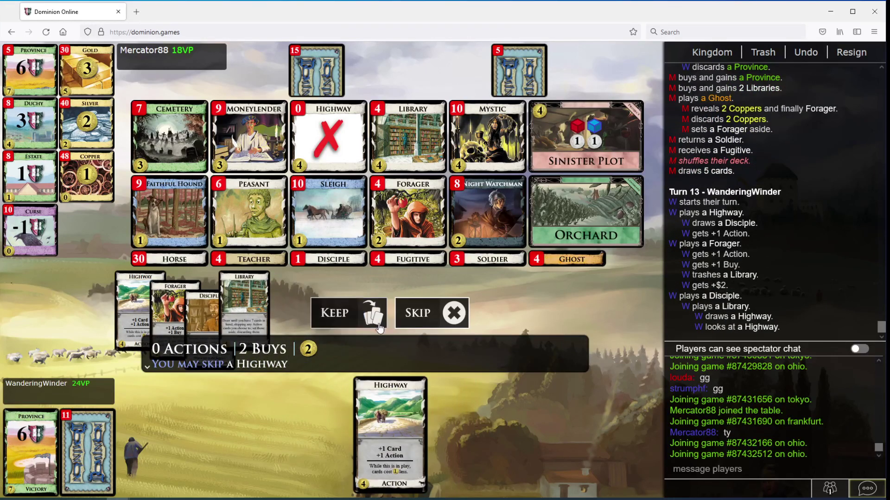
# Set aside the drawn Highways, Foragers, Peasants and Disciples, then gain a Library.
pyautogui.click(432, 316)
pyautogui.click(433, 319)
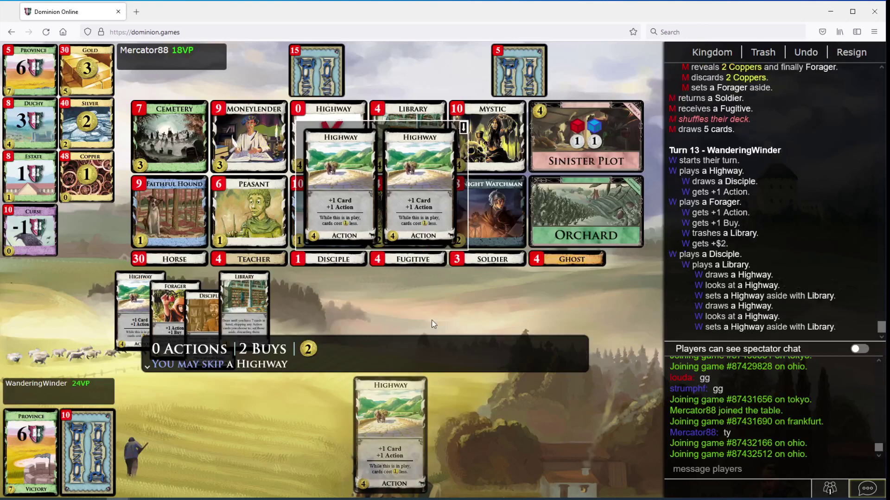
pyautogui.click(432, 323)
pyautogui.click(433, 323)
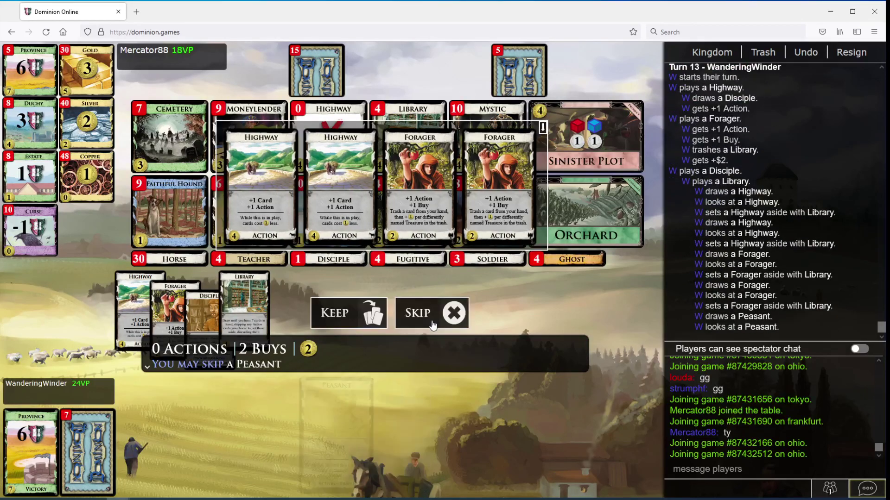
pyautogui.click(433, 324)
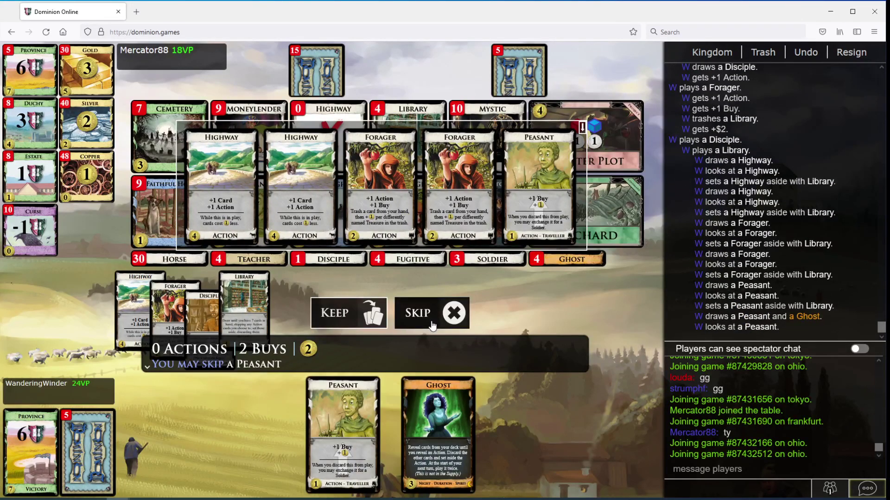
pyautogui.click(432, 323)
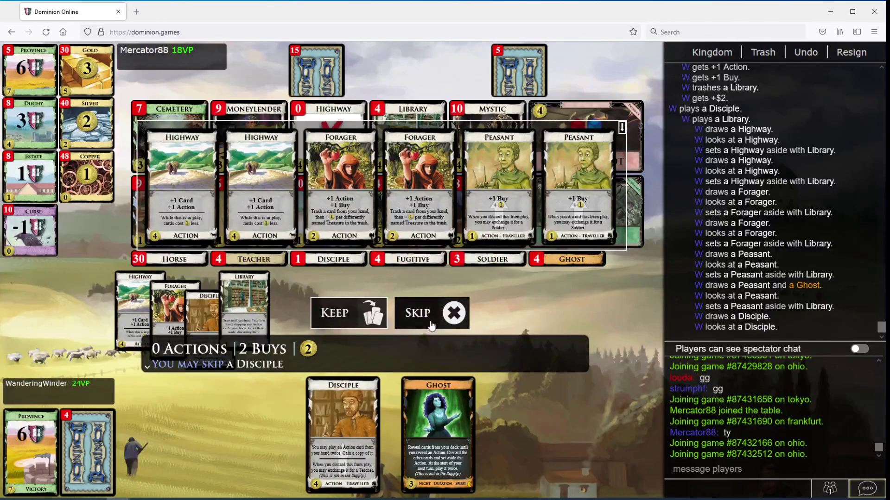
pyautogui.click(432, 324)
pyautogui.click(432, 323)
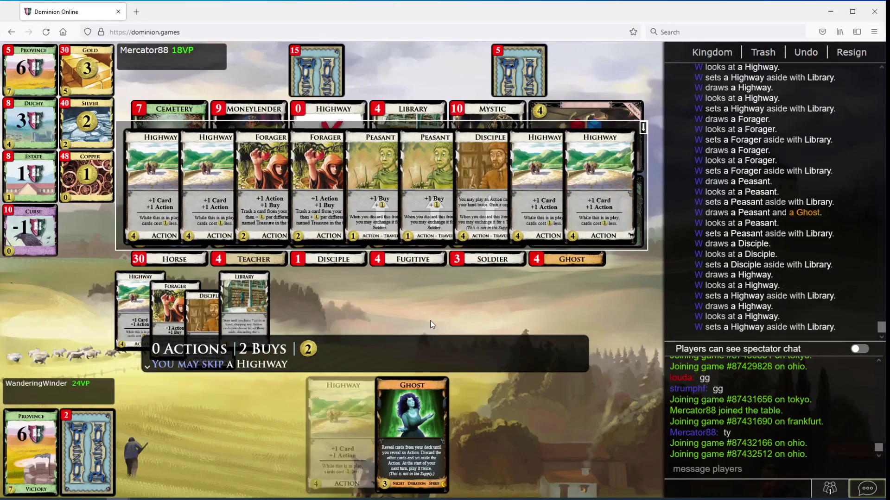
pyautogui.click(430, 321)
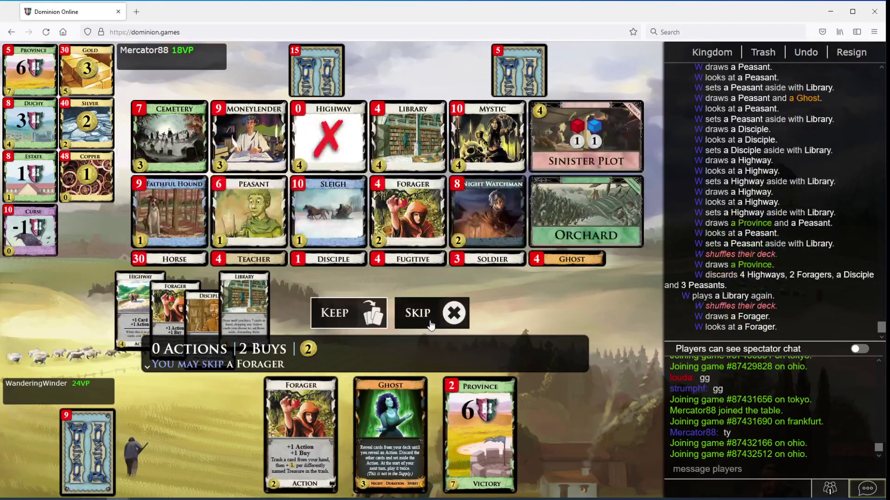
pyautogui.click(430, 321)
pyautogui.click(430, 321)
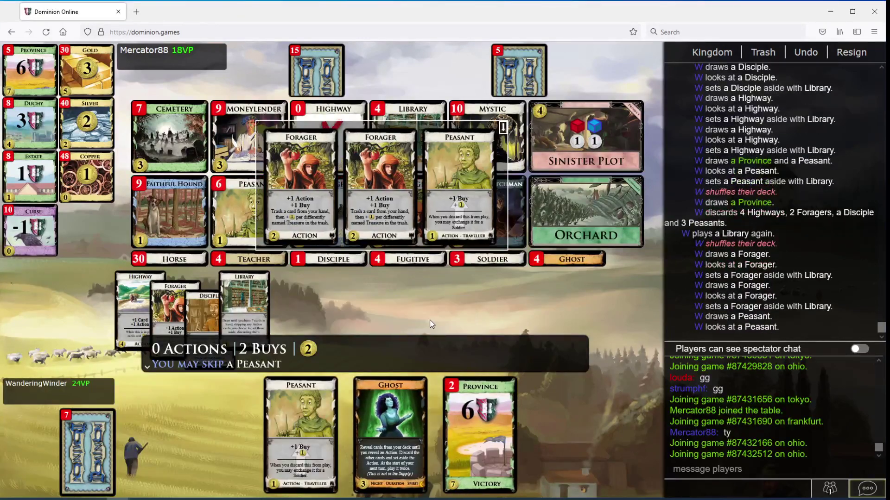
pyautogui.click(430, 321)
pyautogui.click(430, 322)
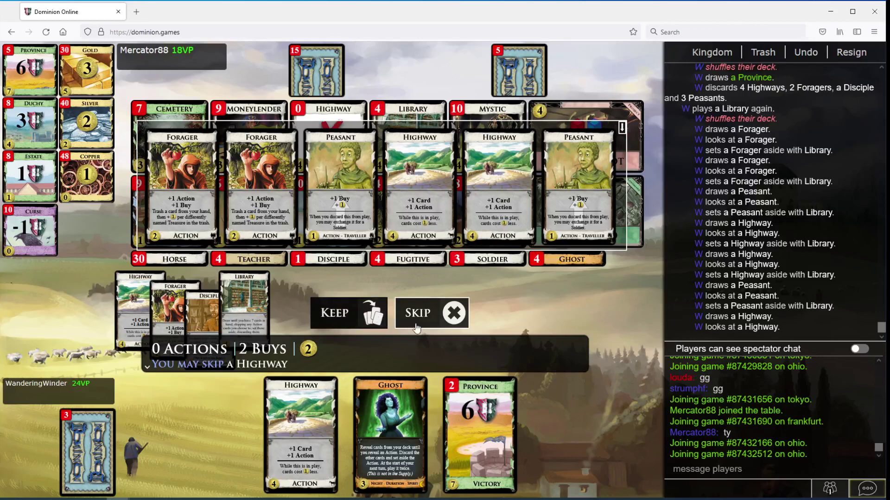
pyautogui.click(428, 322)
pyautogui.click(429, 320)
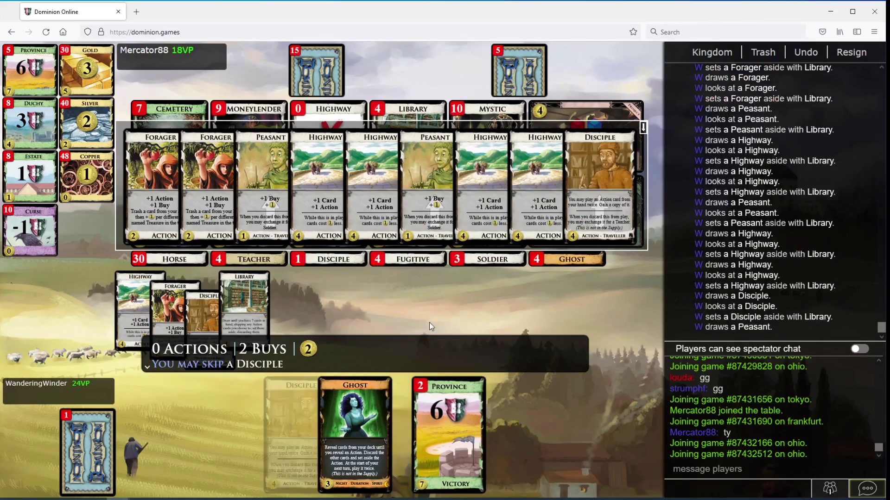
pyautogui.click(428, 323)
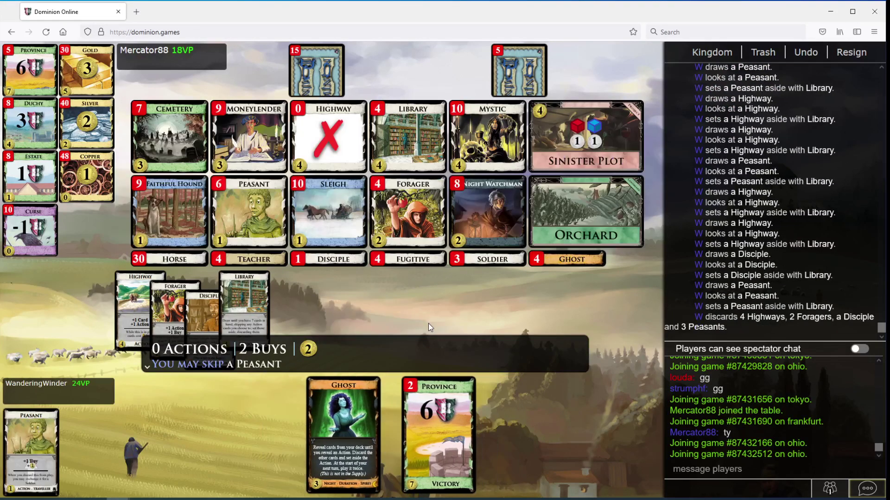
pyautogui.click(413, 136)
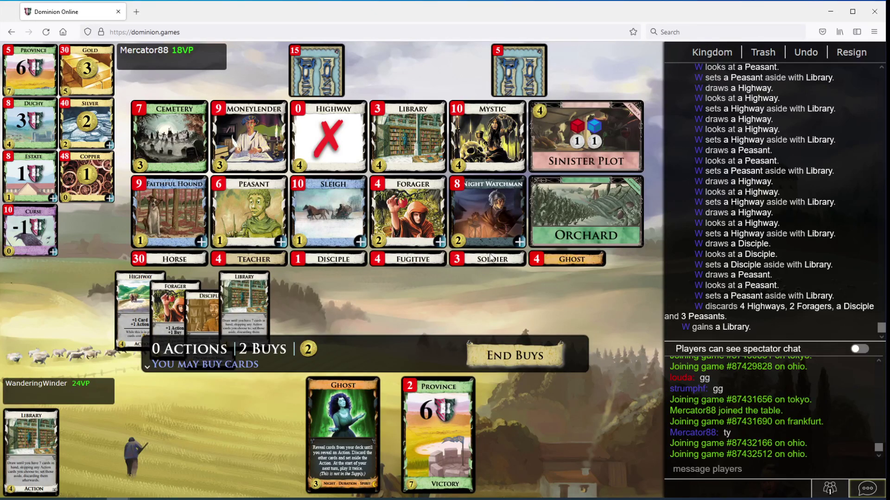
# Buy a Night Watchman and a Copper, then play the Night Watchman.
pyautogui.click(499, 236)
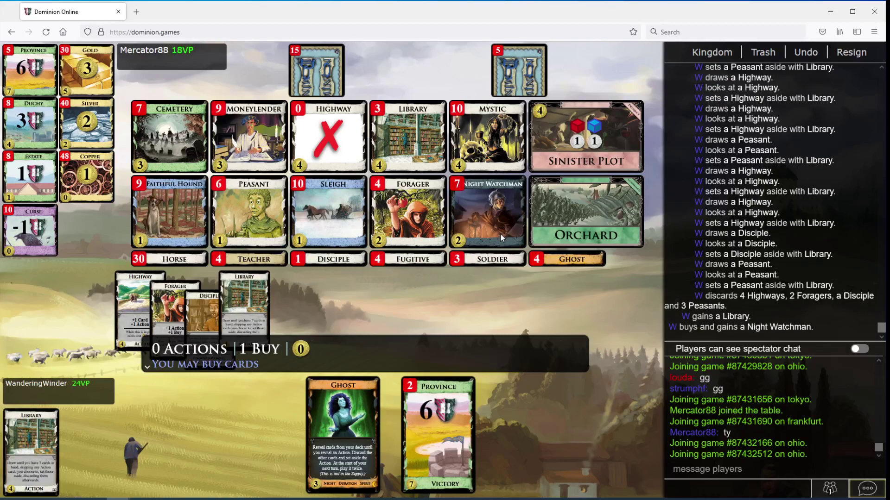
pyautogui.click(87, 177)
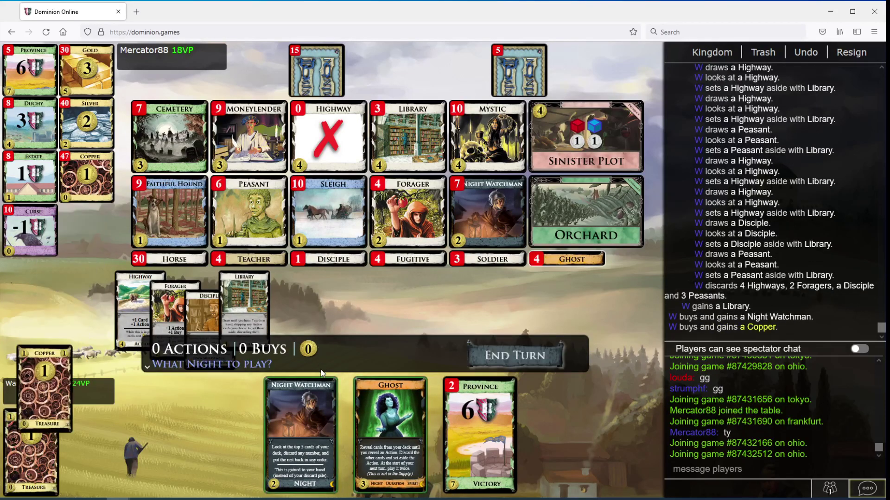
pyautogui.click(301, 425)
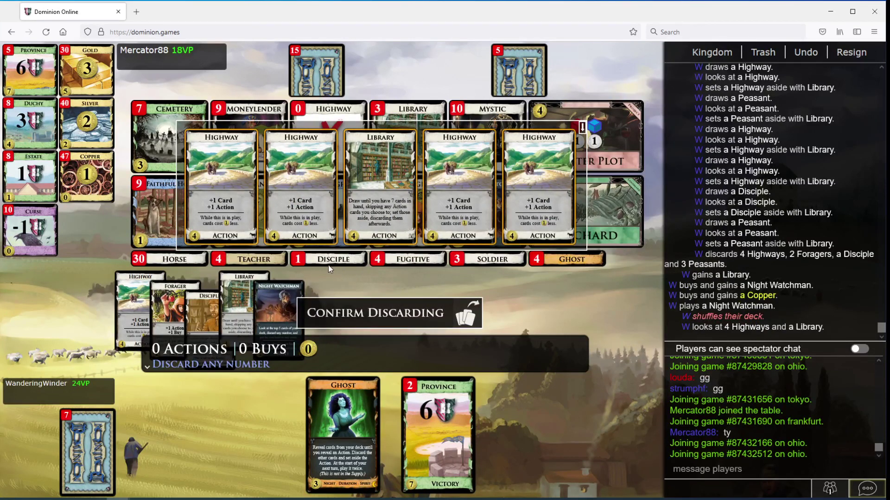
# Discard three Highways, put Library and Highway back on top, and play Ghost.
pyautogui.click(226, 209)
pyautogui.click(300, 202)
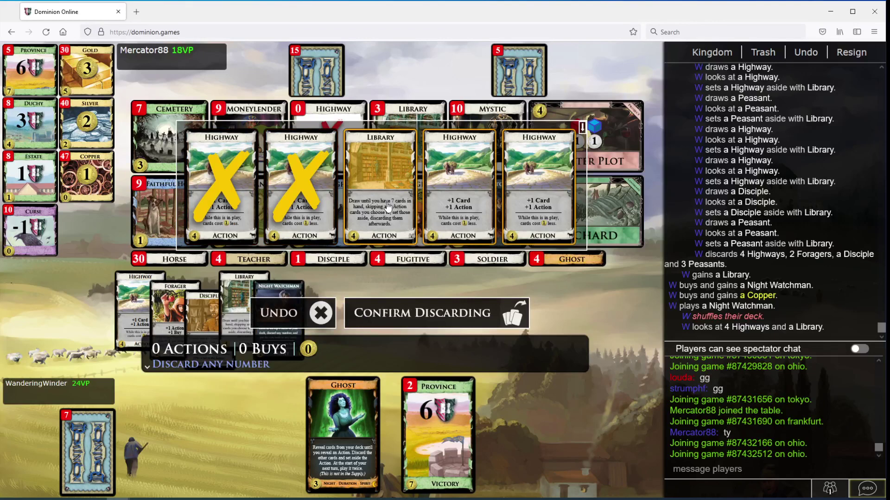
pyautogui.click(459, 202)
pyautogui.click(438, 312)
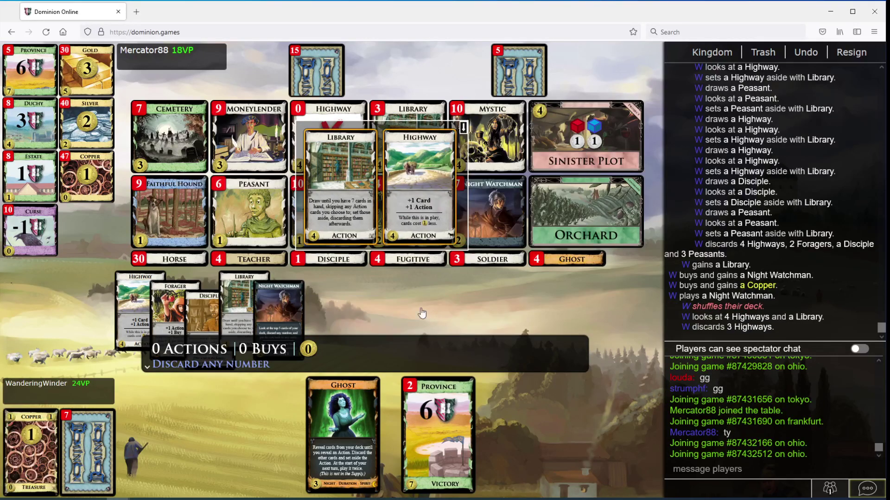
pyautogui.click(377, 317)
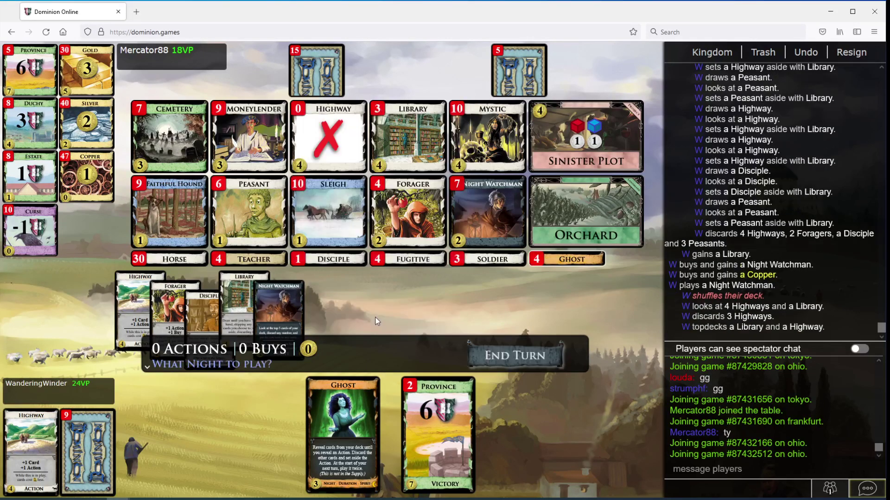
pyautogui.click(343, 431)
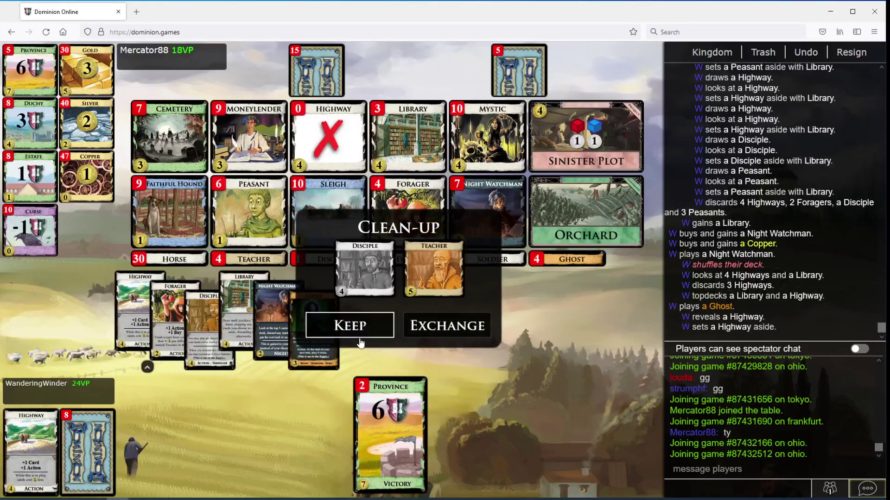
# Keep the cards in the Clean-up dialog rather than exchanging them.
pyautogui.click(349, 326)
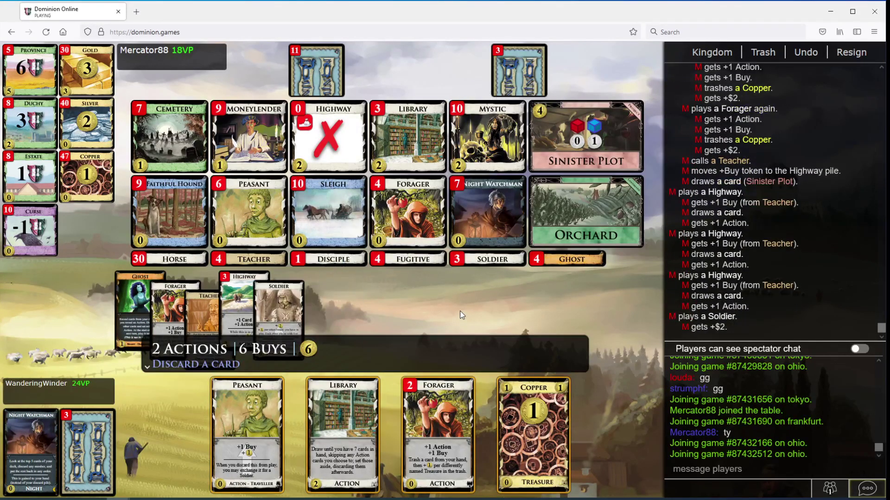
# Discard a Forager and a Peasant when attacked, then resign the game.
pyautogui.click(451, 411)
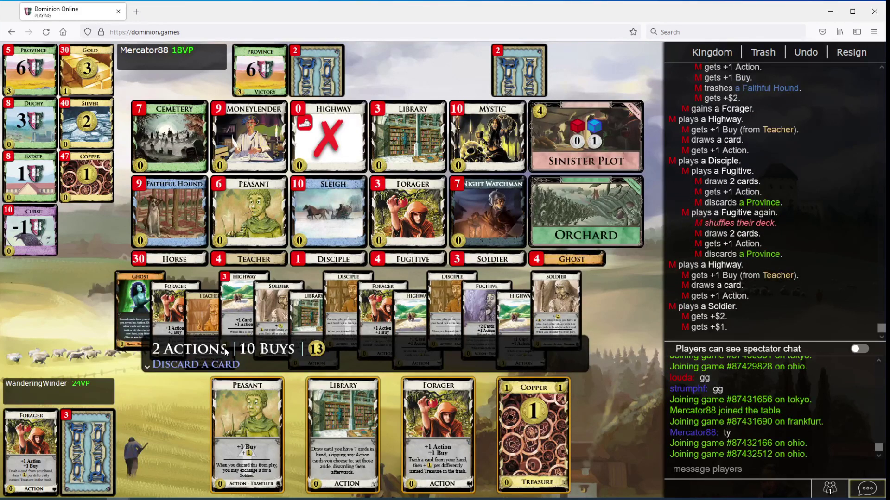
pyautogui.click(237, 411)
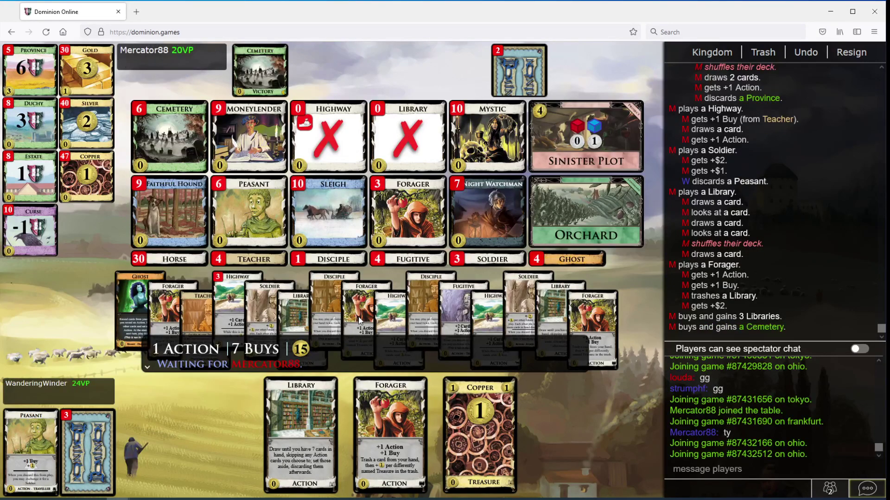
pyautogui.click(851, 52)
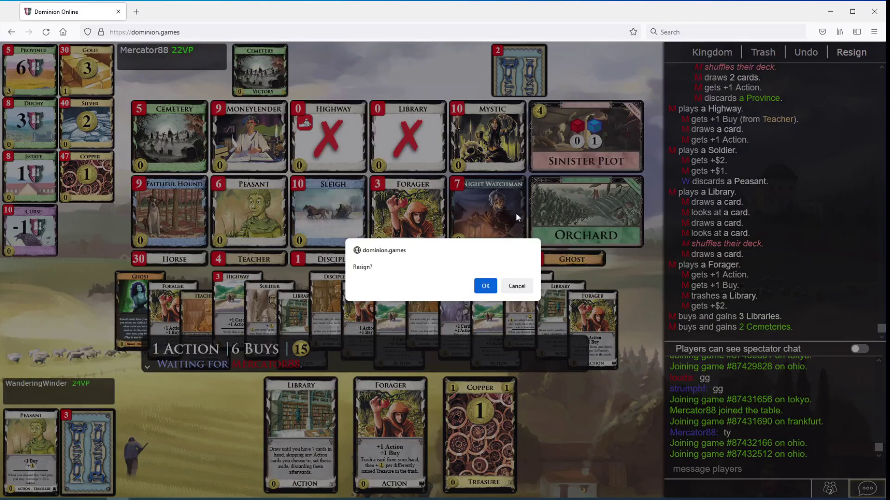
pyautogui.click(485, 286)
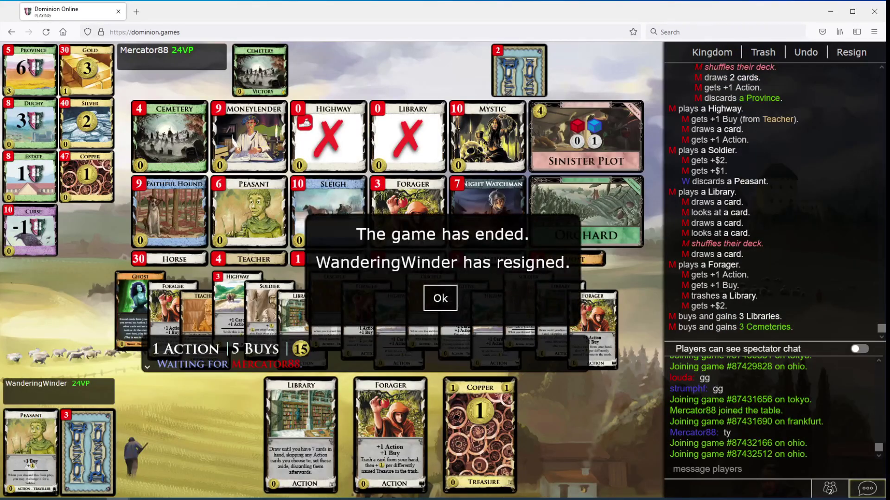